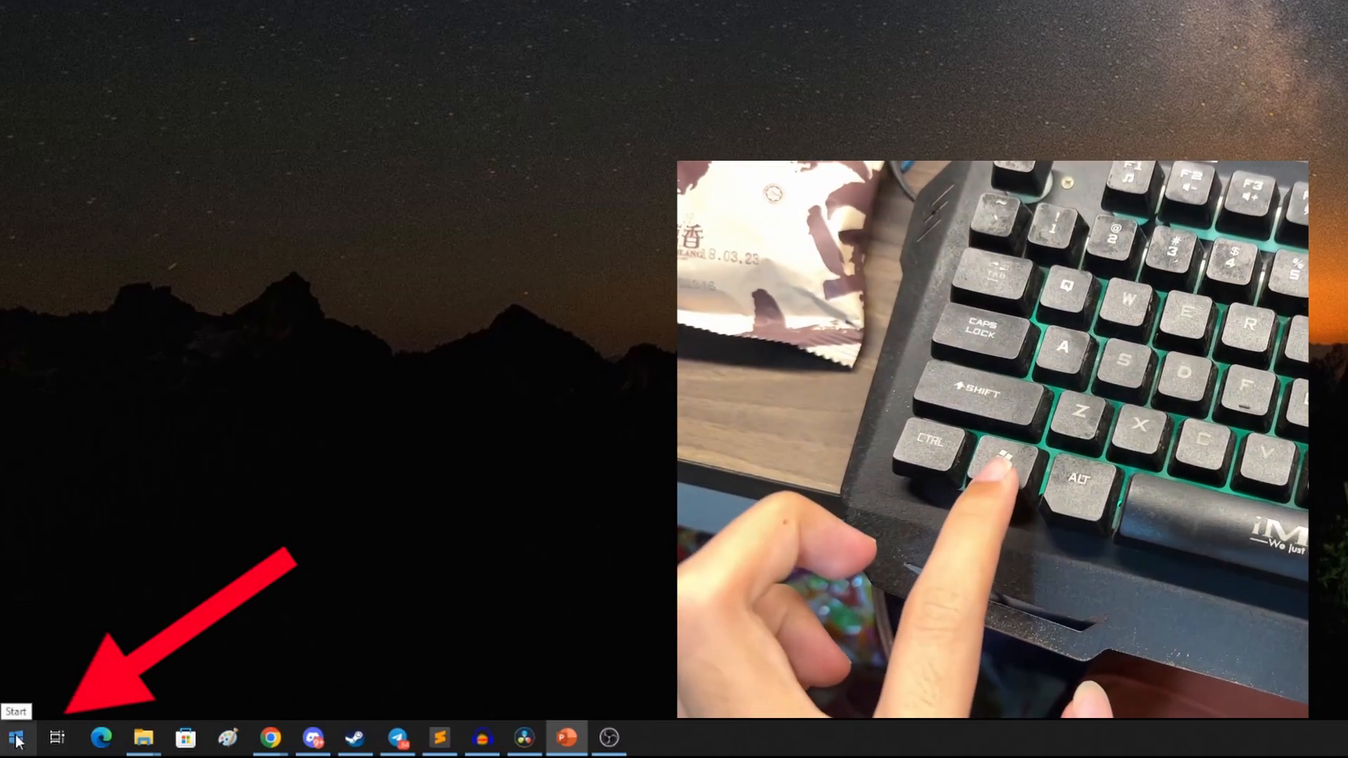
# Step: Search the Start menu for paint and launch the Paint app
pyautogui.press('super')
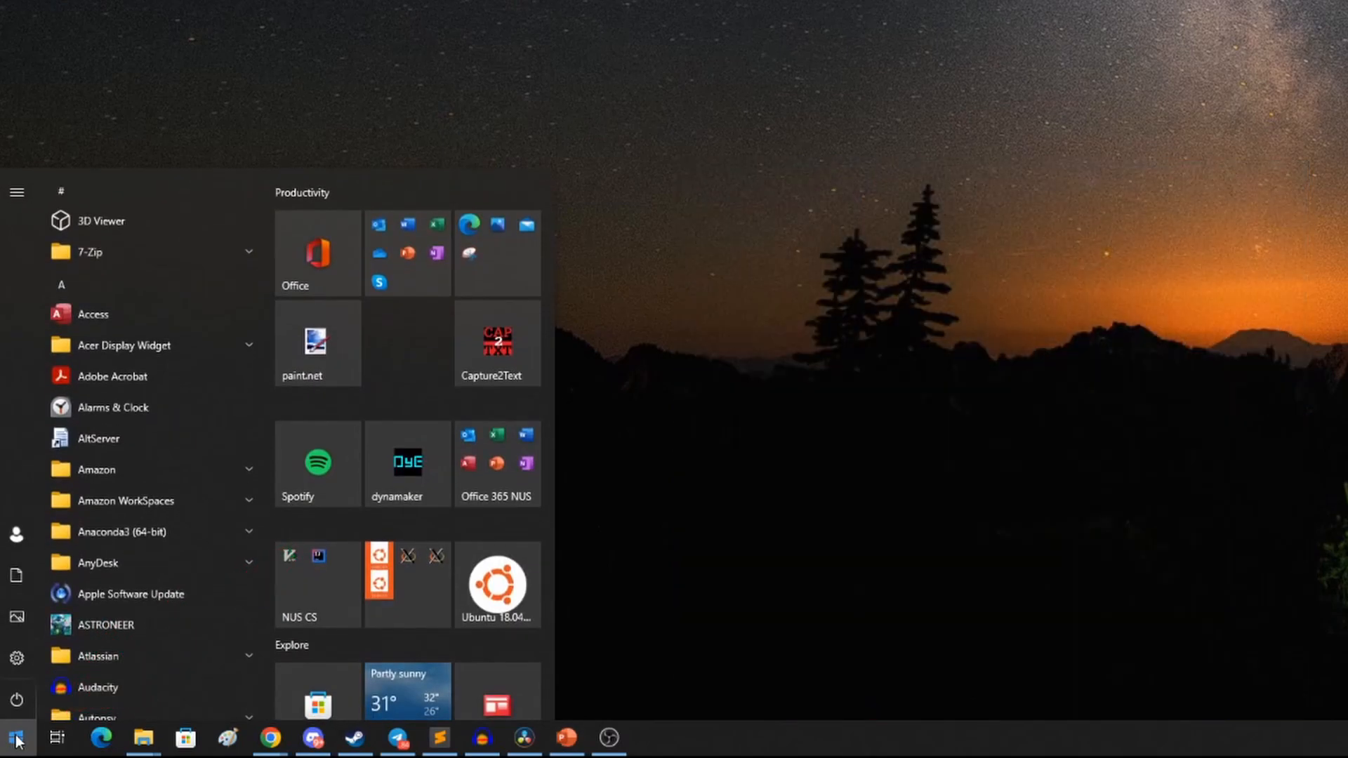
pyautogui.write('pa')
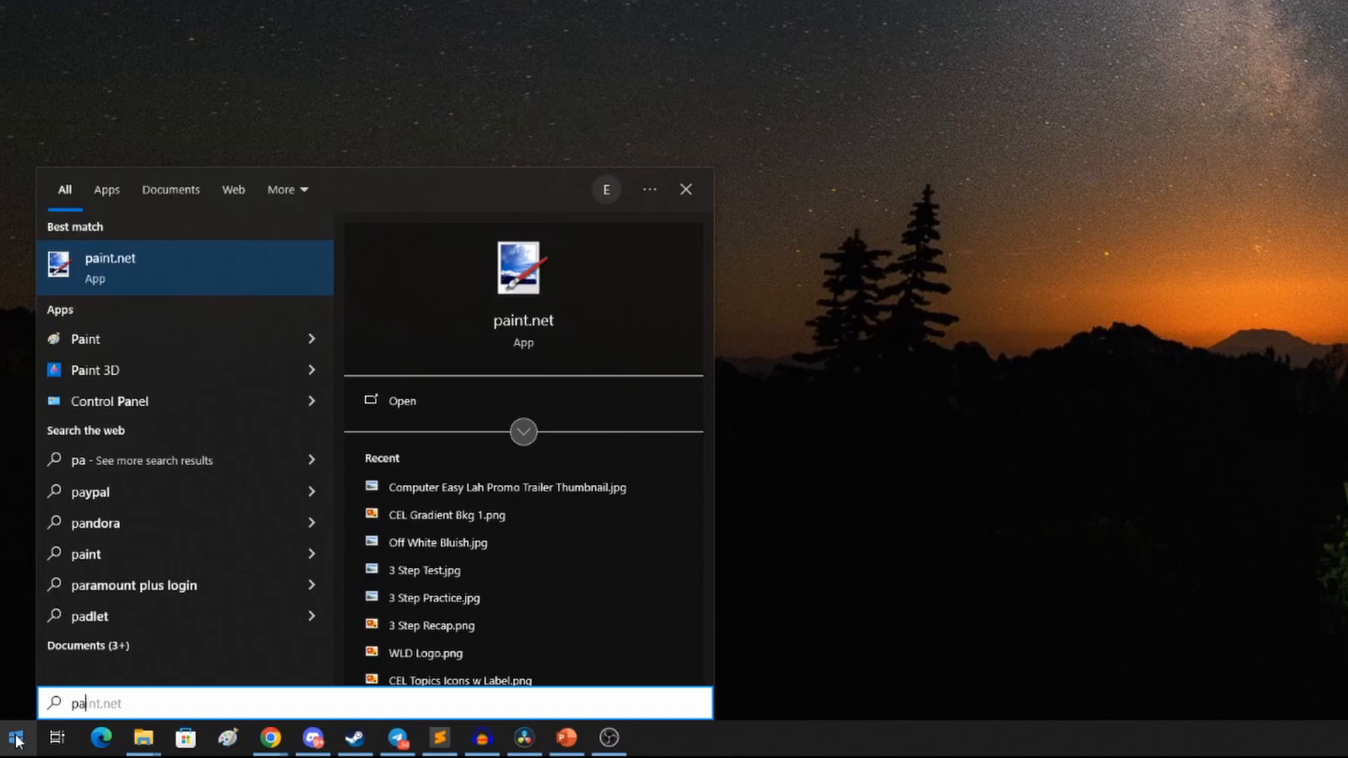
pyautogui.write('int')
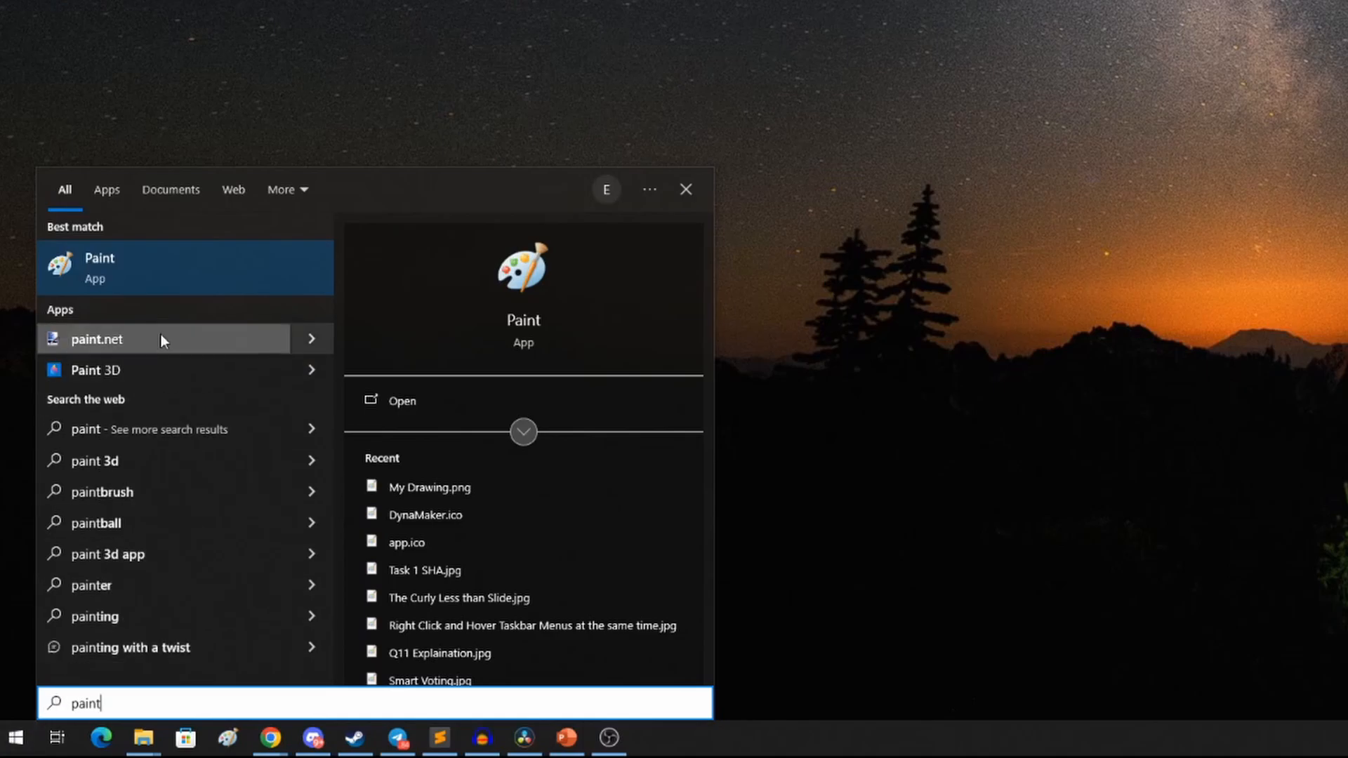
pyautogui.click(187, 269)
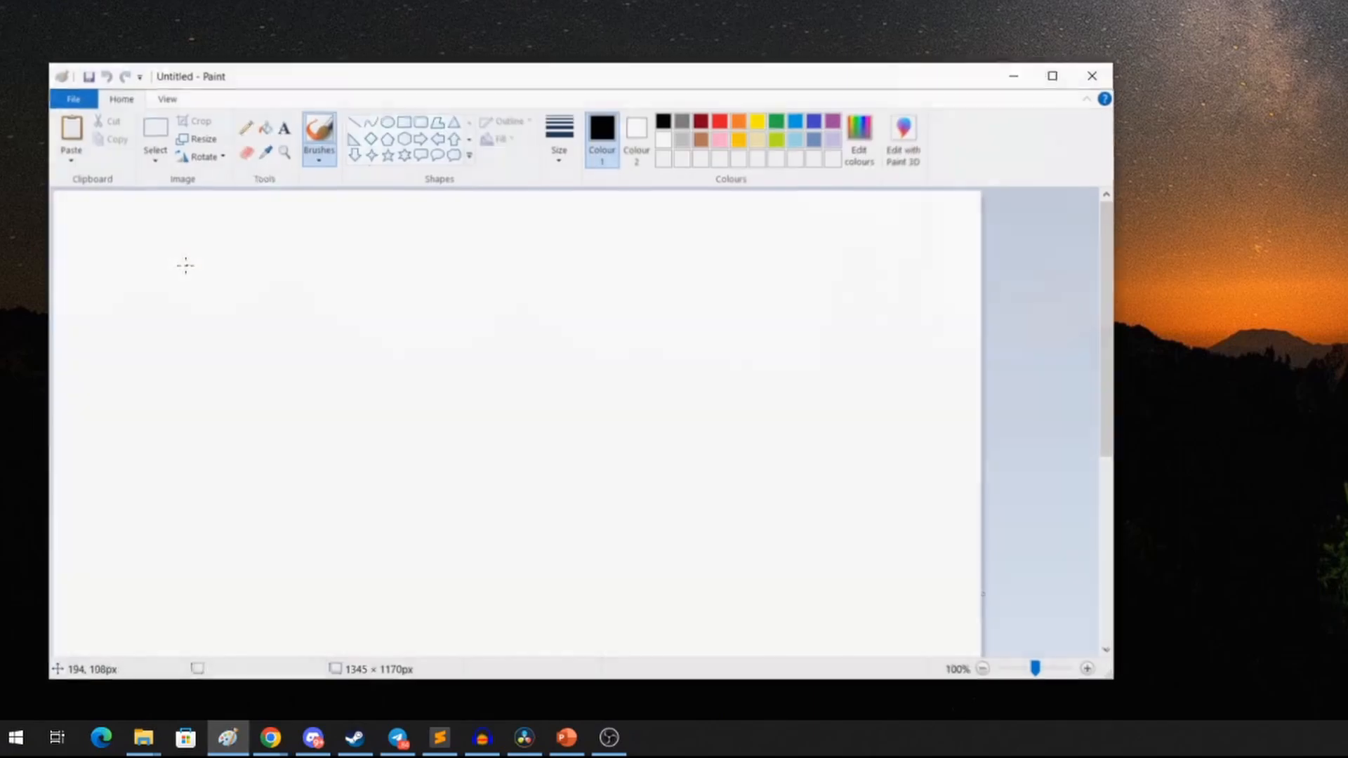
# Step: Draw a long freehand looping black line across the canvas with the Brushes tool
pyautogui.hotkey('alt', 'Tab')
pyautogui.hotkey('alt', 'Tab')
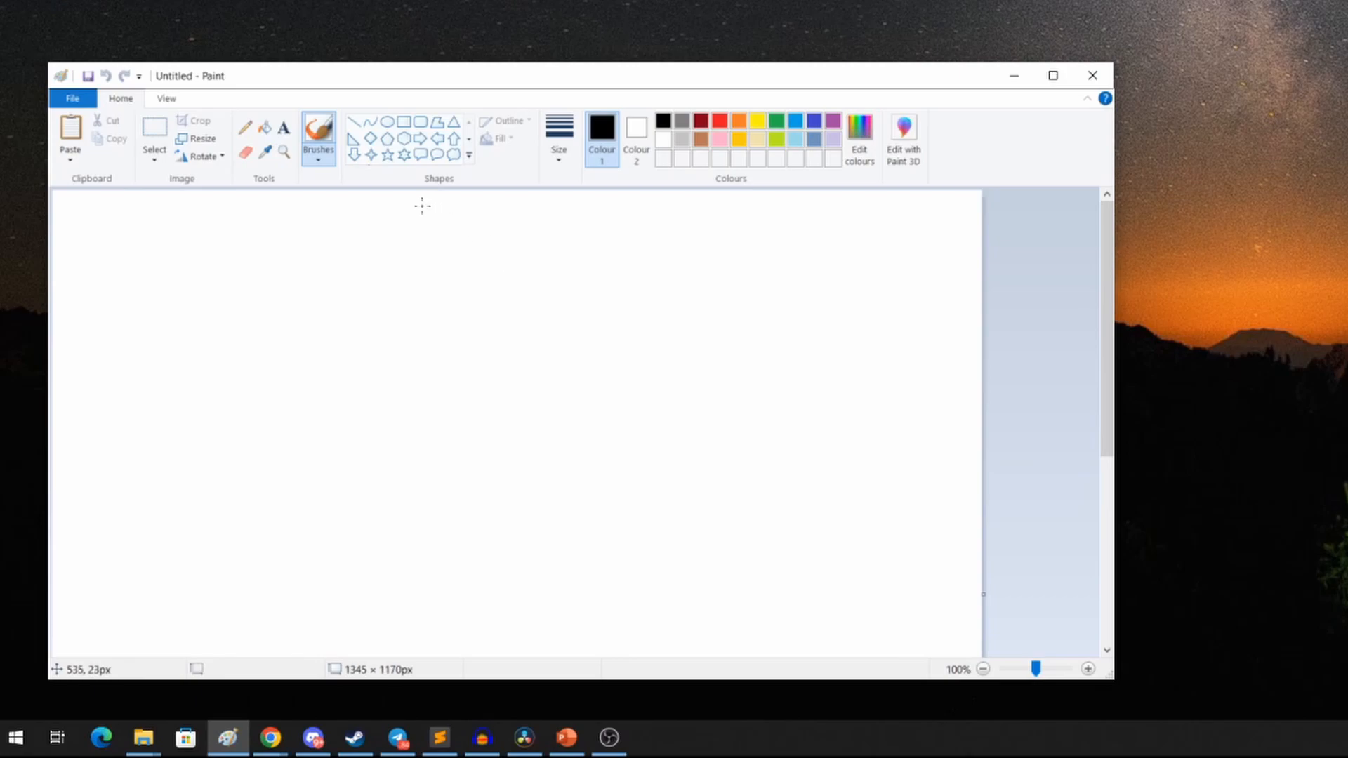
pyautogui.click(328, 136)
pyautogui.moveTo(373, 242)
pyautogui.mouseDown()
pyautogui.moveTo(376, 312)
pyautogui.moveTo(404, 353)
pyautogui.moveTo(479, 349)
pyautogui.moveTo(454, 319)
pyautogui.moveTo(451, 414)
pyautogui.moveTo(632, 405)
pyautogui.moveTo(693, 345)
pyautogui.moveTo(672, 329)
pyautogui.moveTo(597, 358)
pyautogui.moveTo(594, 419)
pyautogui.moveTo(809, 491)
pyautogui.moveTo(799, 535)
pyautogui.moveTo(711, 565)
pyautogui.moveTo(500, 568)
pyautogui.moveTo(451, 519)
pyautogui.moveTo(460, 452)
pyautogui.moveTo(527, 361)
pyautogui.moveTo(566, 268)
pyautogui.moveTo(374, 241)
pyautogui.moveTo(274, 245)
pyautogui.moveTo(210, 303)
pyautogui.moveTo(203, 377)
pyautogui.moveTo(243, 436)
pyautogui.moveTo(260, 505)
pyautogui.moveTo(358, 505)
pyautogui.mouseUp()
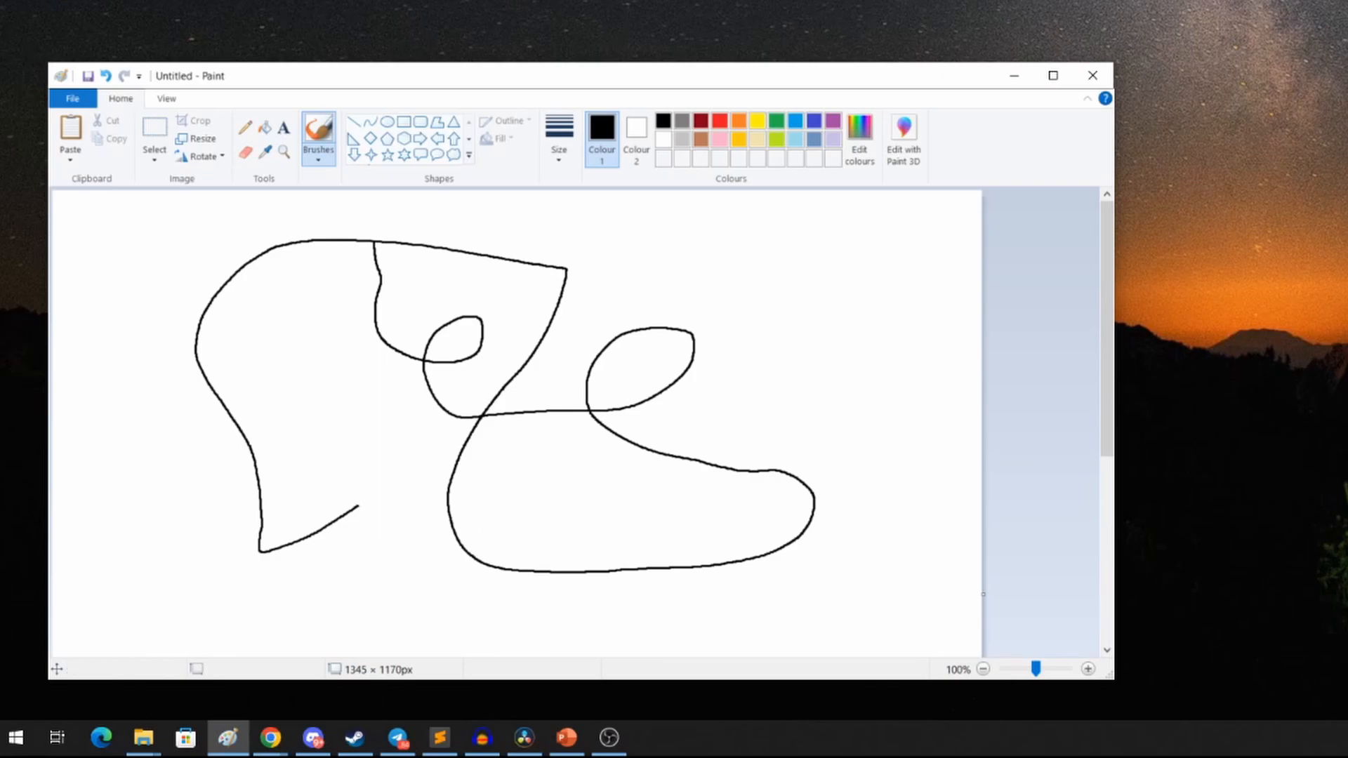
# Step: Fill two enclosed regions of the drawing with red and the surrounding background with blue using the Fill tool
pyautogui.hotkey('alt', 'Tab')
pyautogui.click(266, 130)
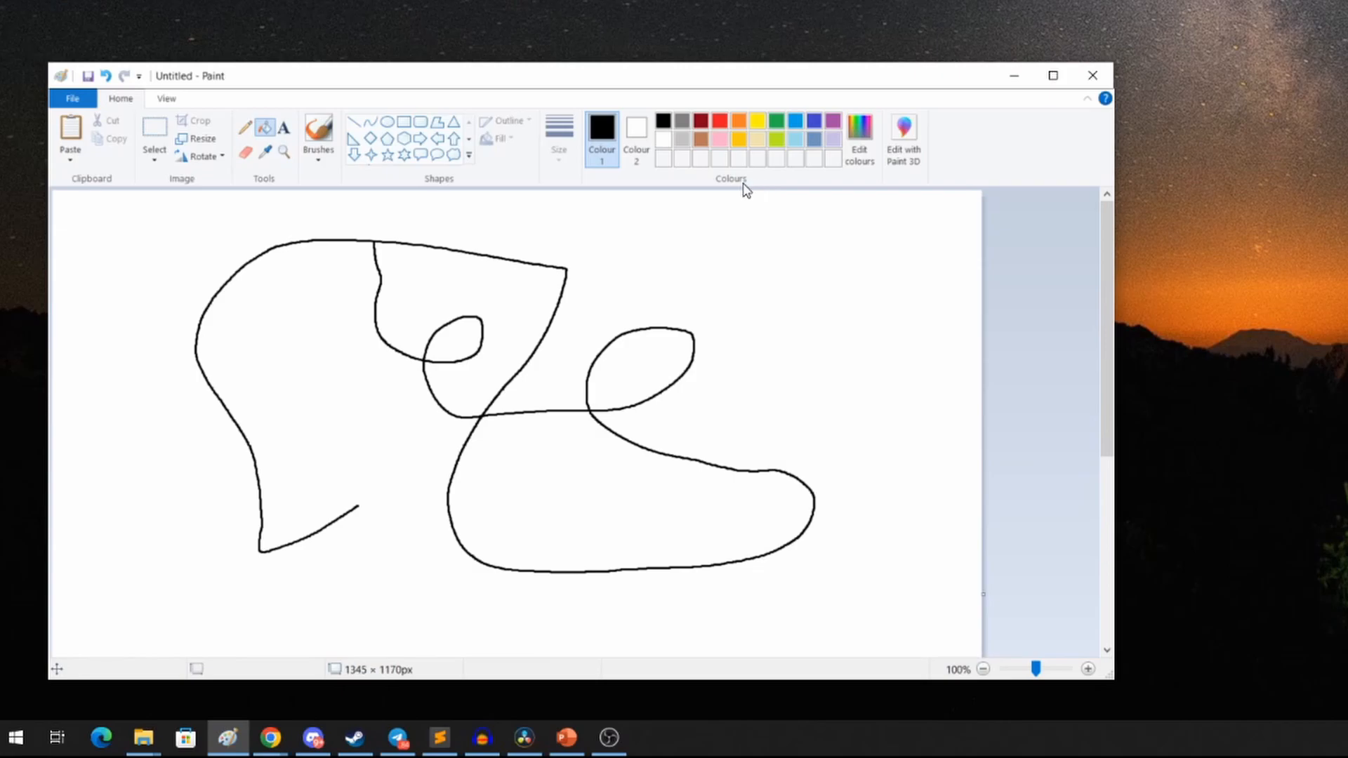
pyautogui.click(722, 123)
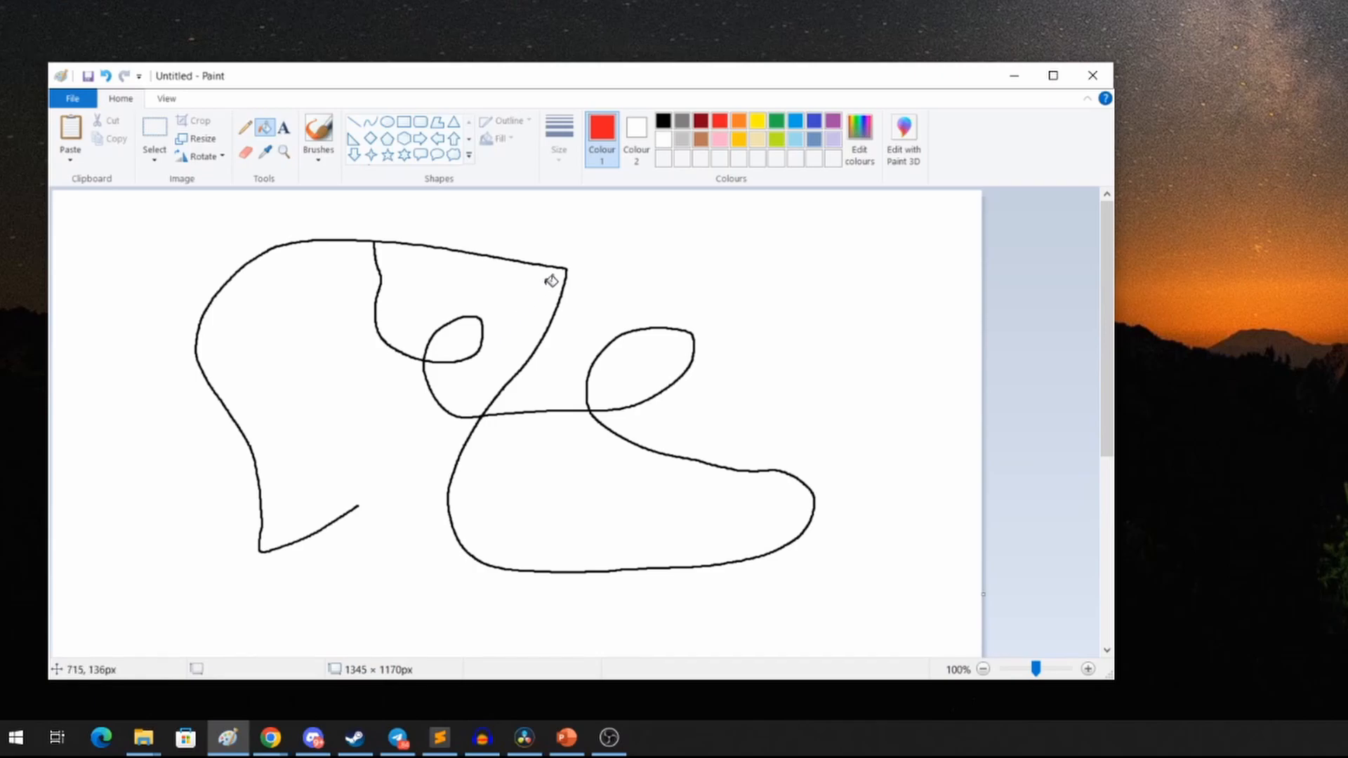
pyautogui.click(530, 296)
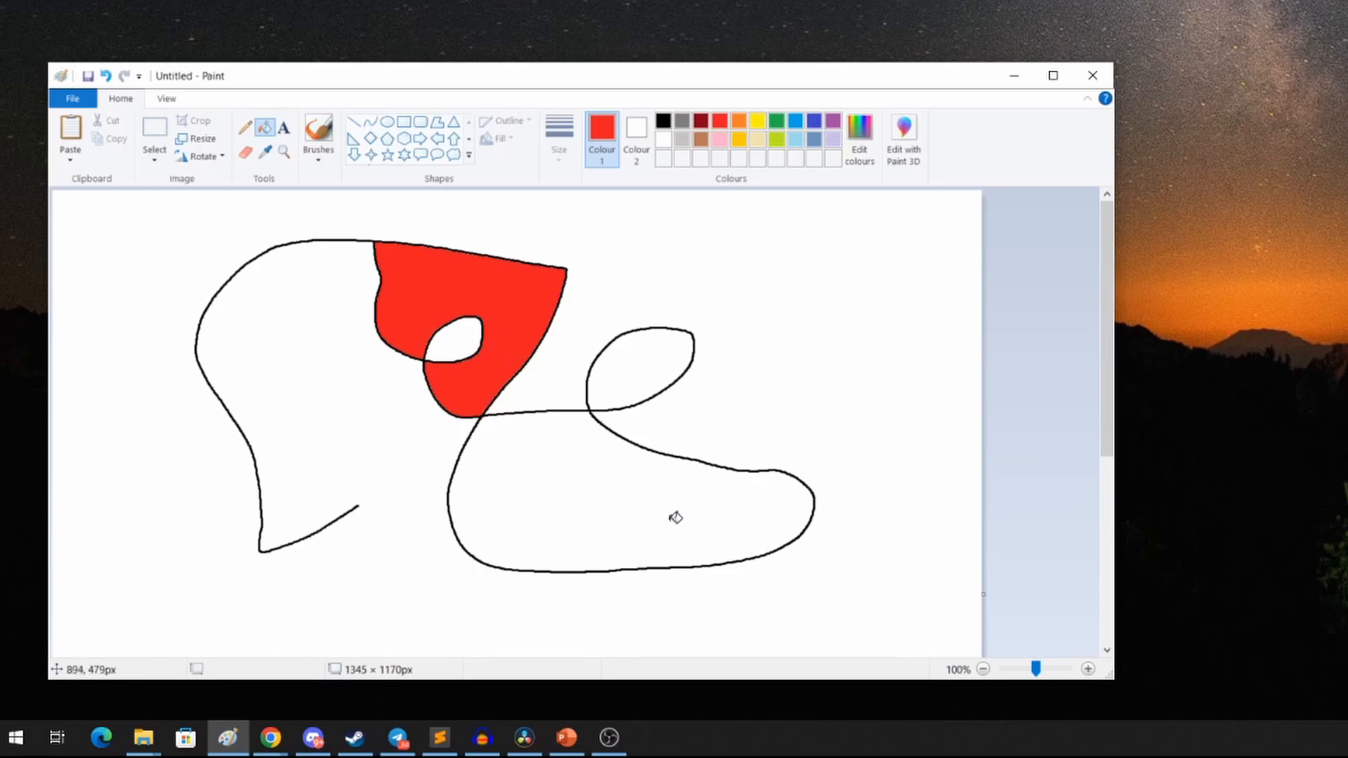
pyautogui.click(632, 517)
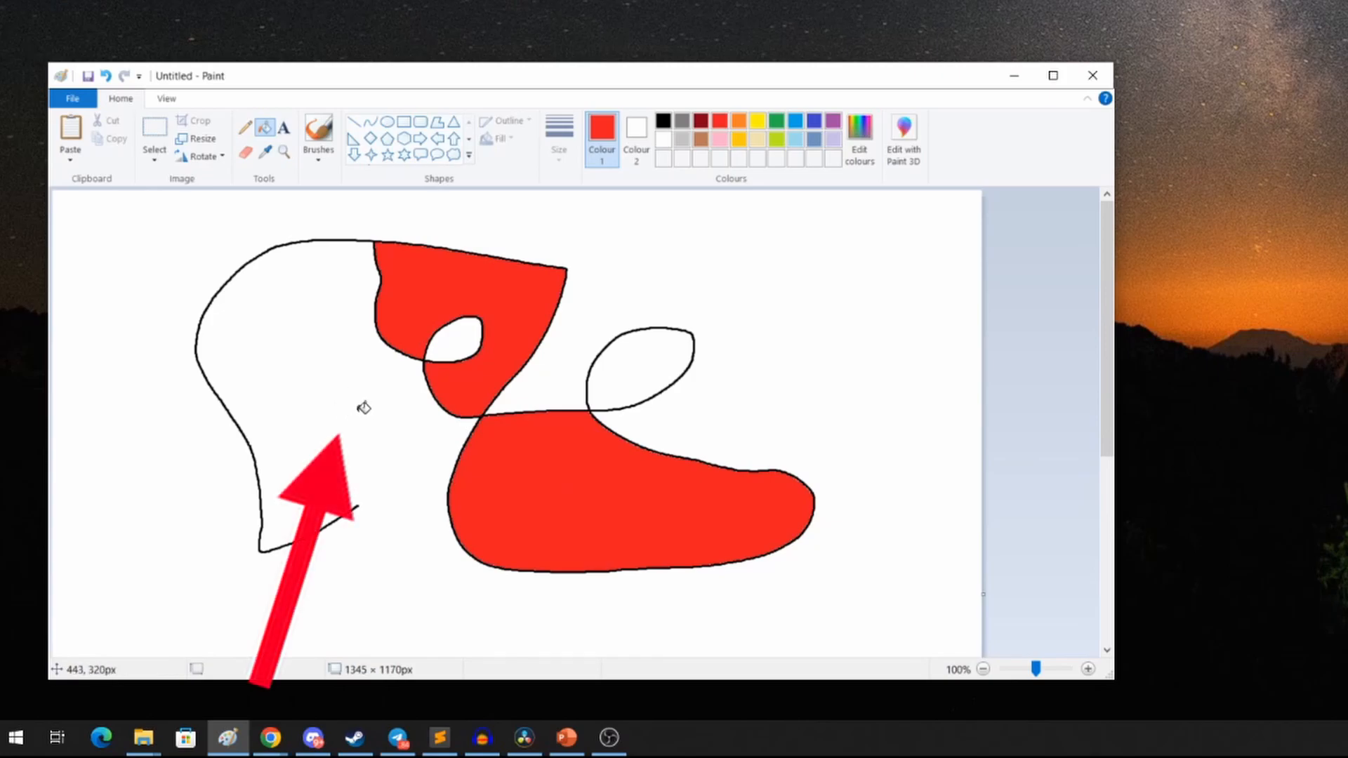
pyautogui.click(796, 120)
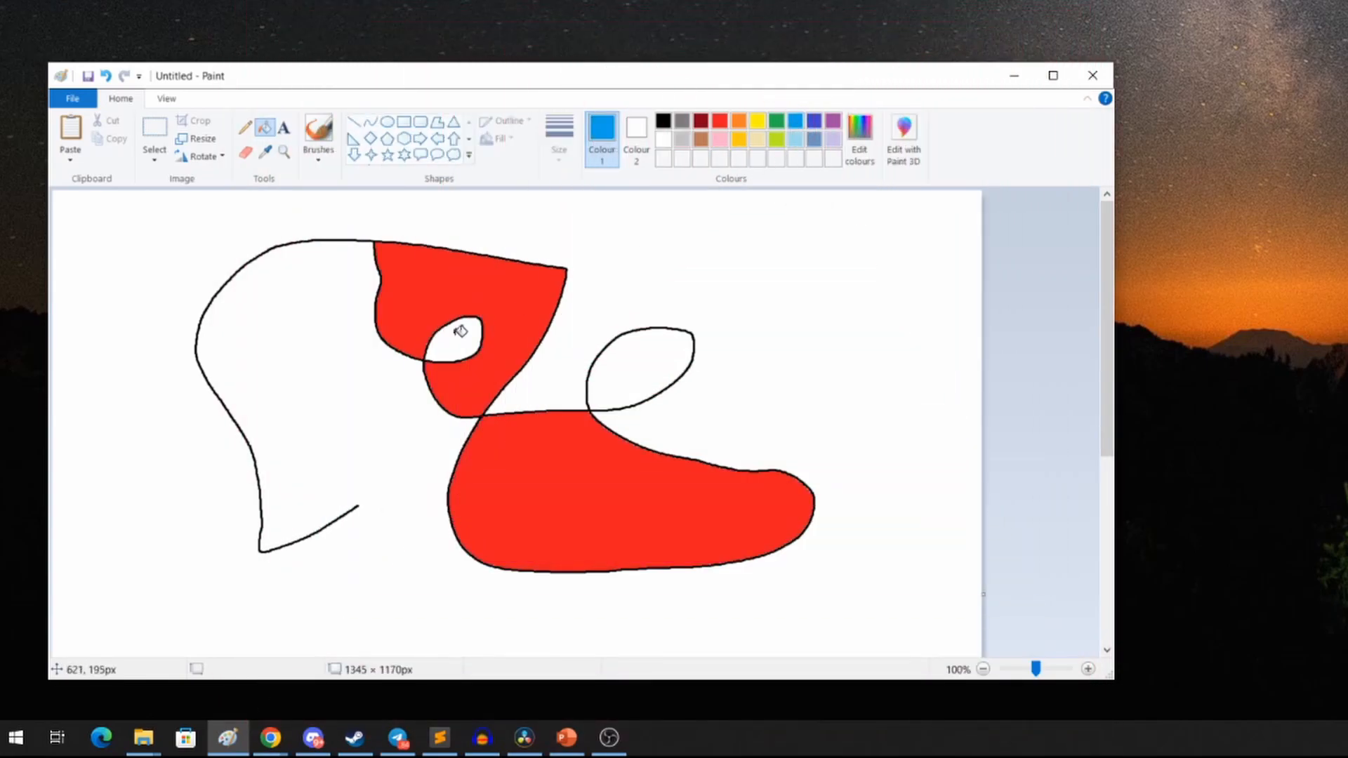
pyautogui.click(349, 398)
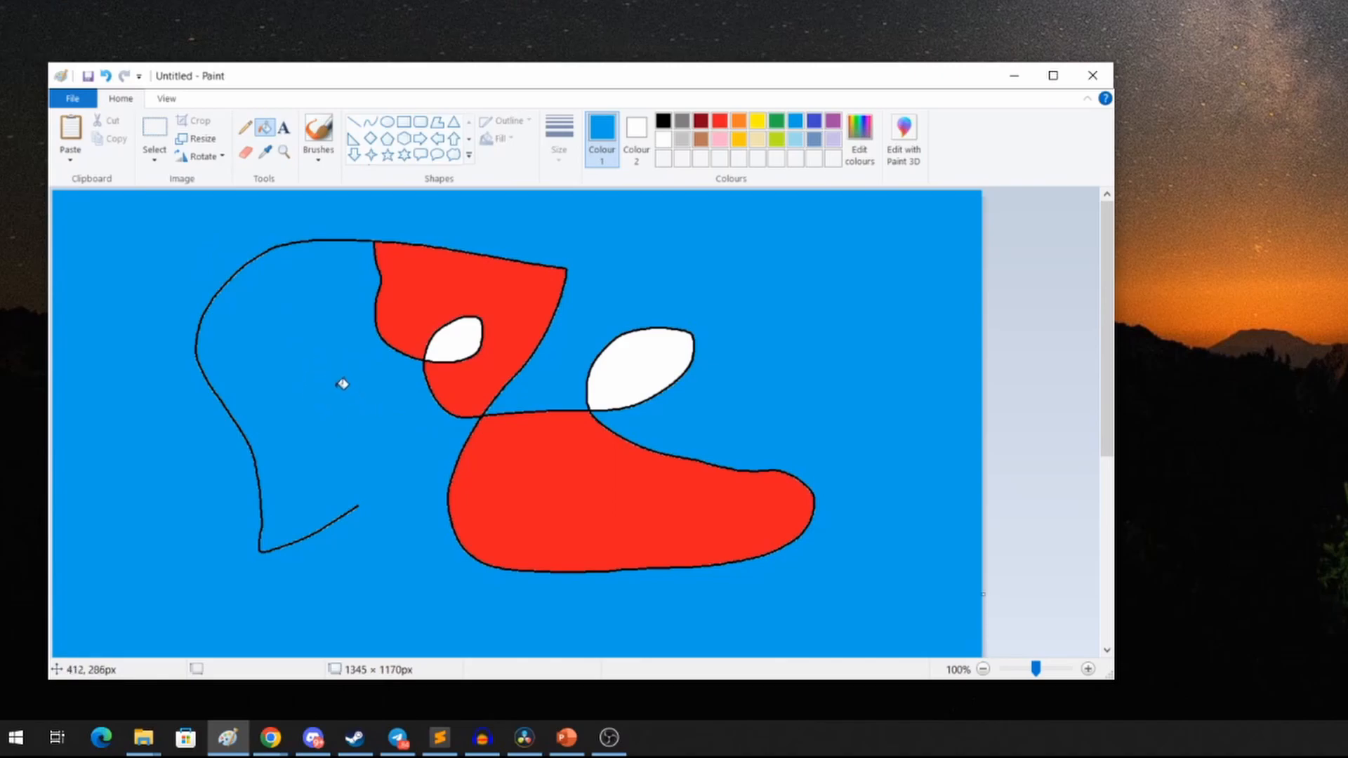
# Step: Select a rectangular area of about 173 × 102 px near the lower red shape
pyautogui.click(154, 128)
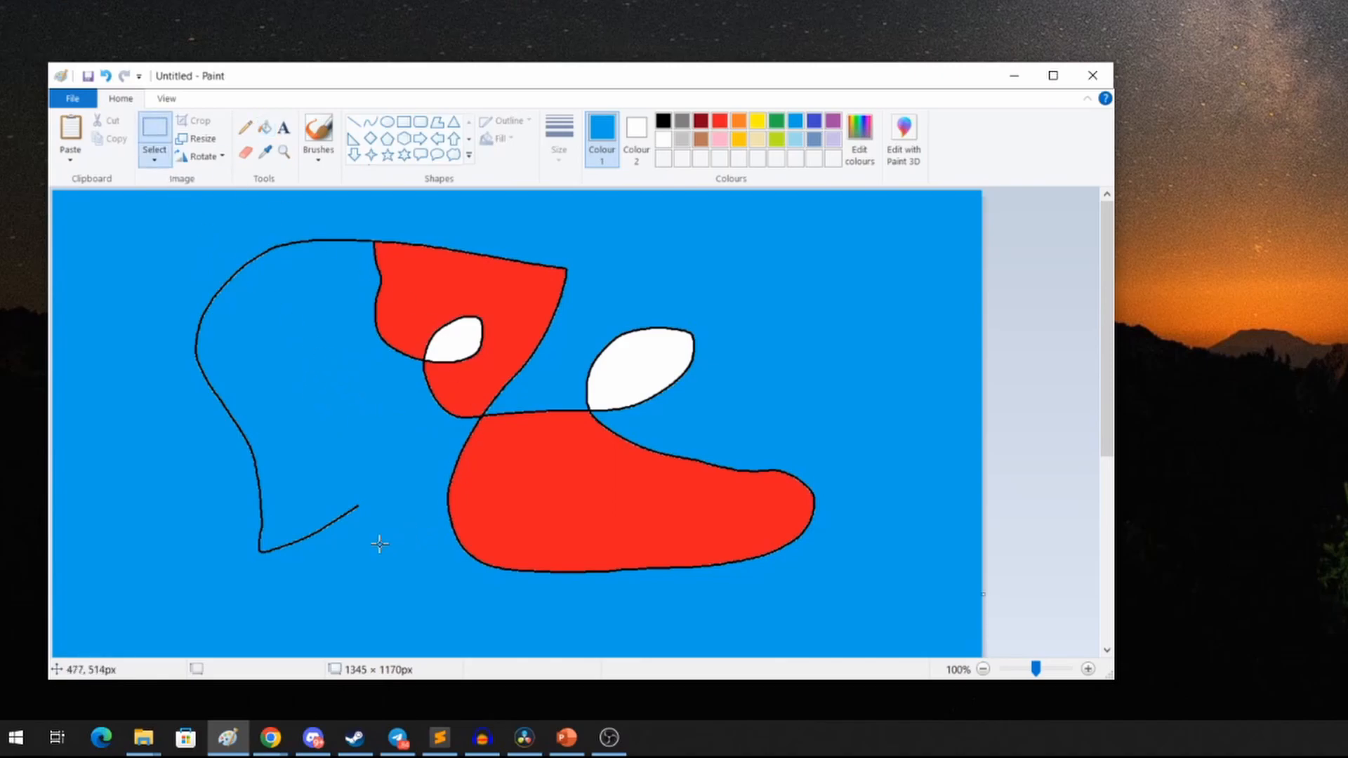
pyautogui.moveTo(344, 531); pyautogui.dragTo(464, 461)
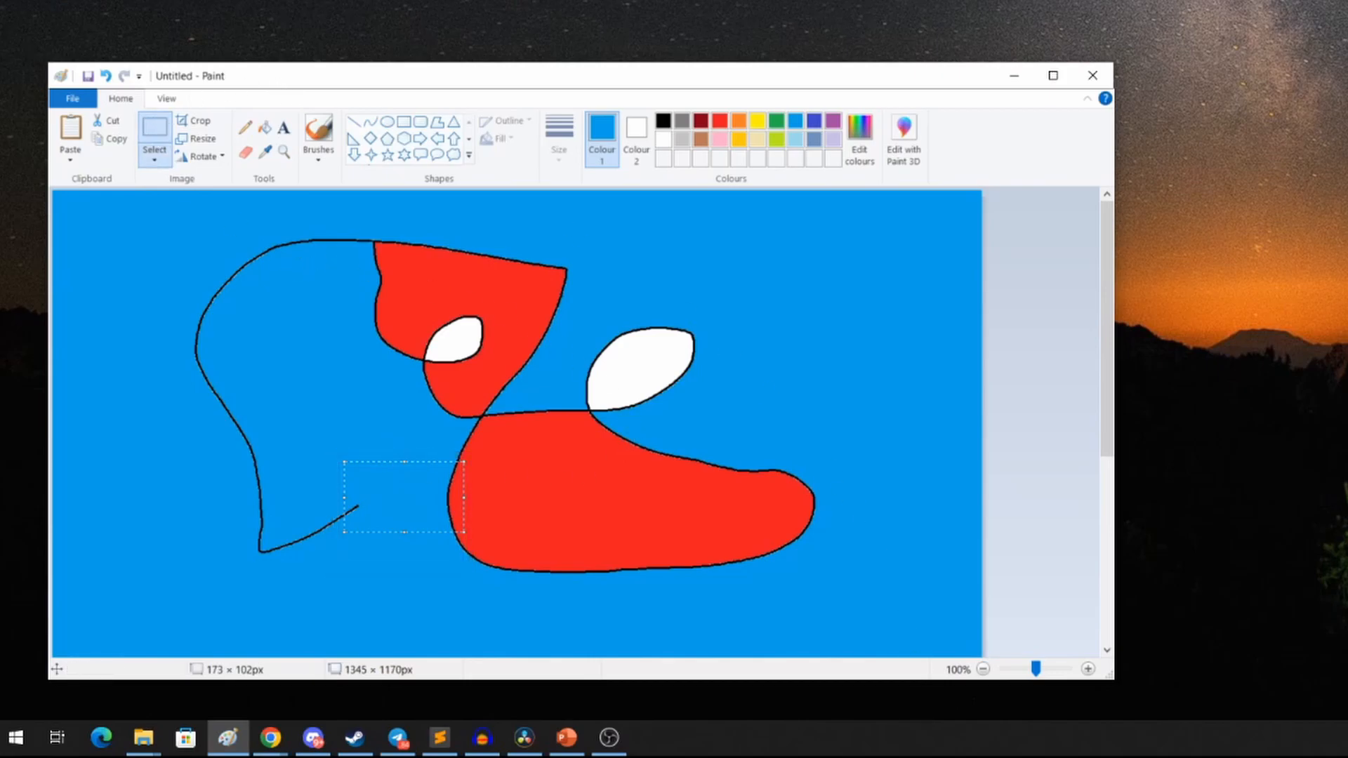
pyautogui.hotkey('alt', 'Tab')
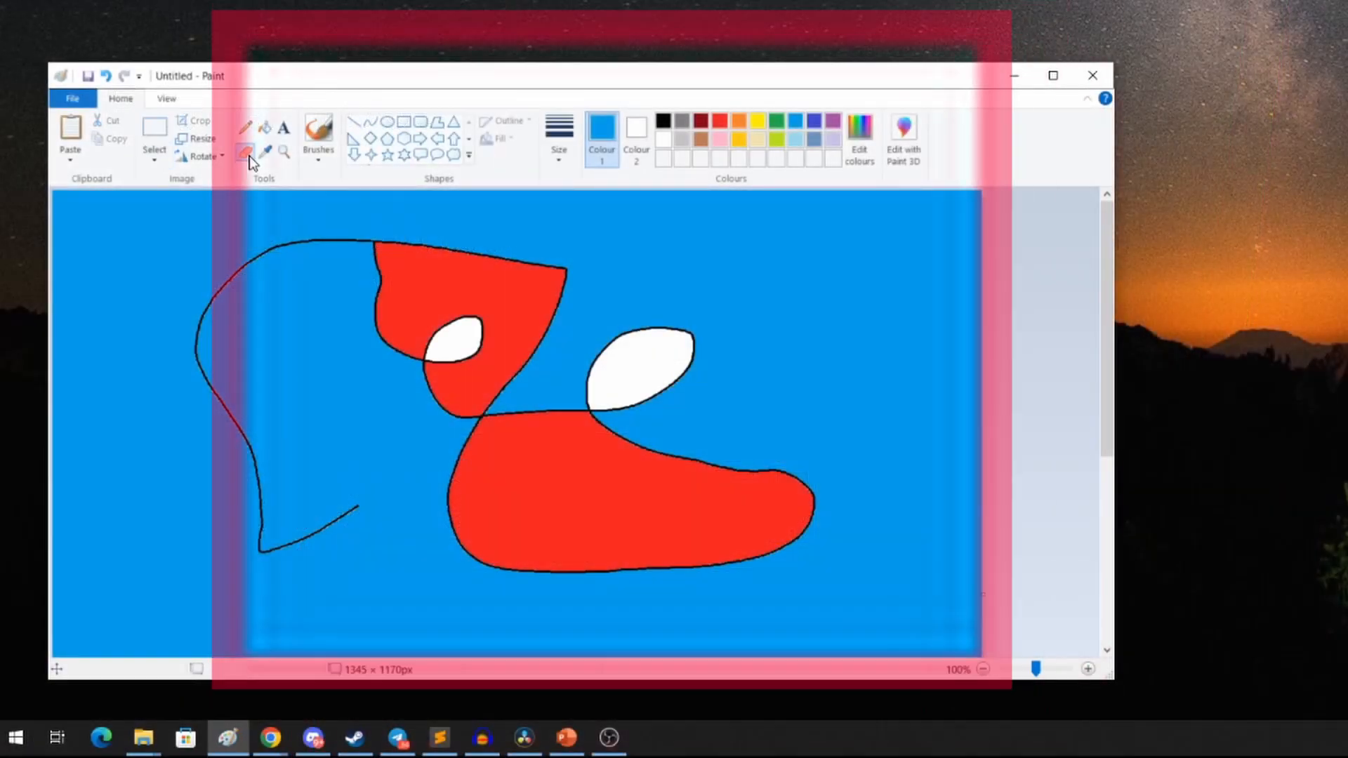
# Step: Erase a white patch inside the left blue shape with the Eraser tool
pyautogui.click(247, 153)
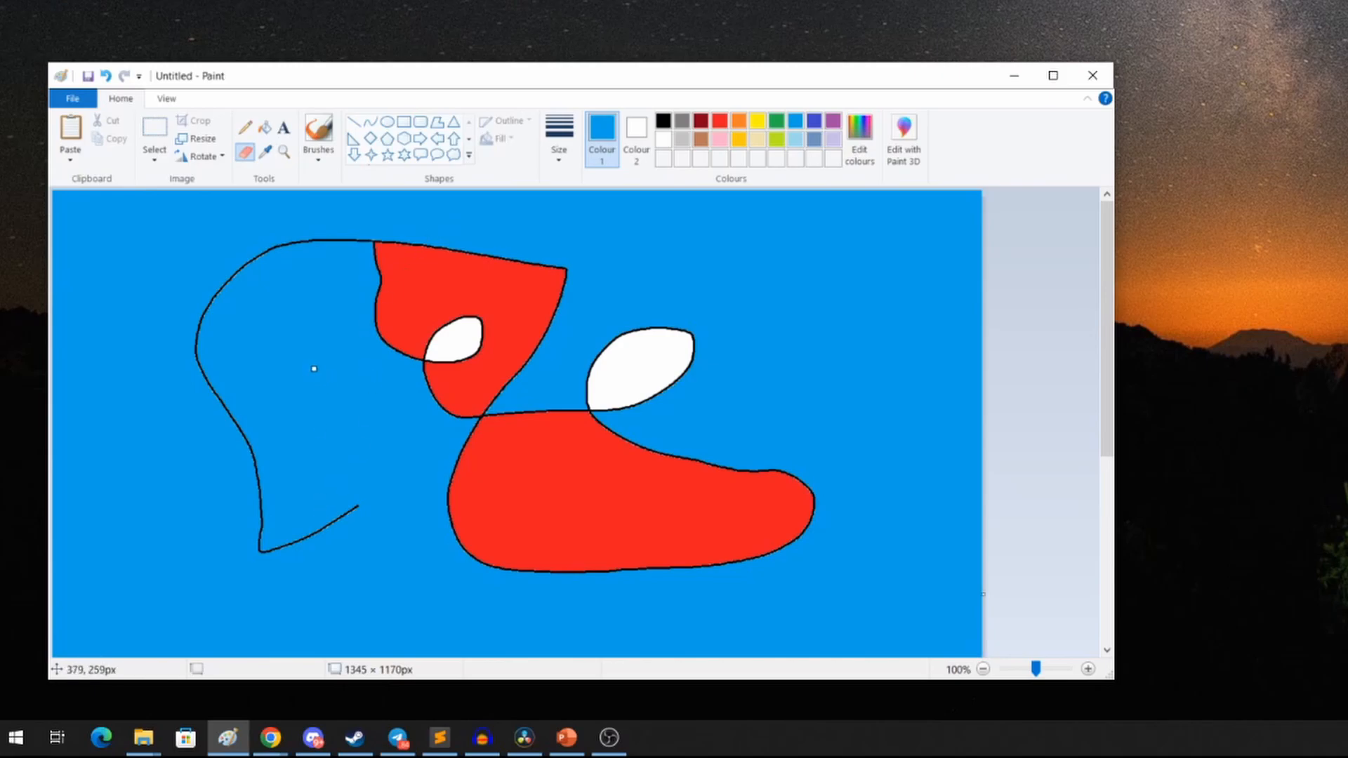
pyautogui.moveTo(342, 359)
pyautogui.mouseDown()
pyautogui.moveTo(386, 375)
pyautogui.moveTo(275, 379)
pyautogui.moveTo(320, 393)
pyautogui.moveTo(287, 398)
pyautogui.moveTo(364, 384)
pyautogui.moveTo(367, 402)
pyautogui.moveTo(299, 411)
pyautogui.moveTo(365, 411)
pyautogui.moveTo(309, 425)
pyautogui.moveTo(384, 413)
pyautogui.moveTo(330, 436)
pyautogui.moveTo(388, 423)
pyautogui.moveTo(303, 442)
pyautogui.moveTo(393, 427)
pyautogui.moveTo(437, 441)
pyautogui.moveTo(346, 434)
pyautogui.moveTo(293, 448)
pyautogui.moveTo(375, 455)
pyautogui.moveTo(291, 450)
pyautogui.mouseUp()
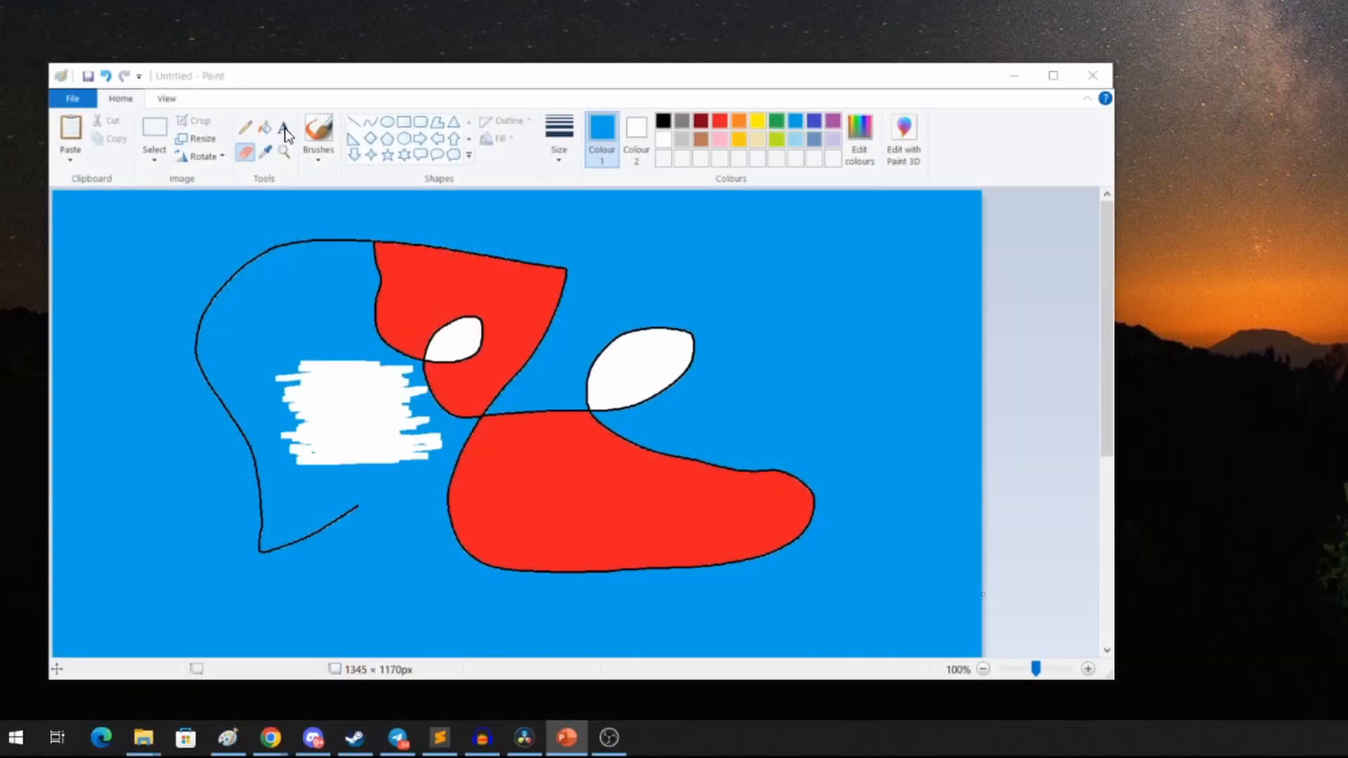
# Step: Add the text cel.land onto the erased white patch with the Text tool
pyautogui.click(289, 134)
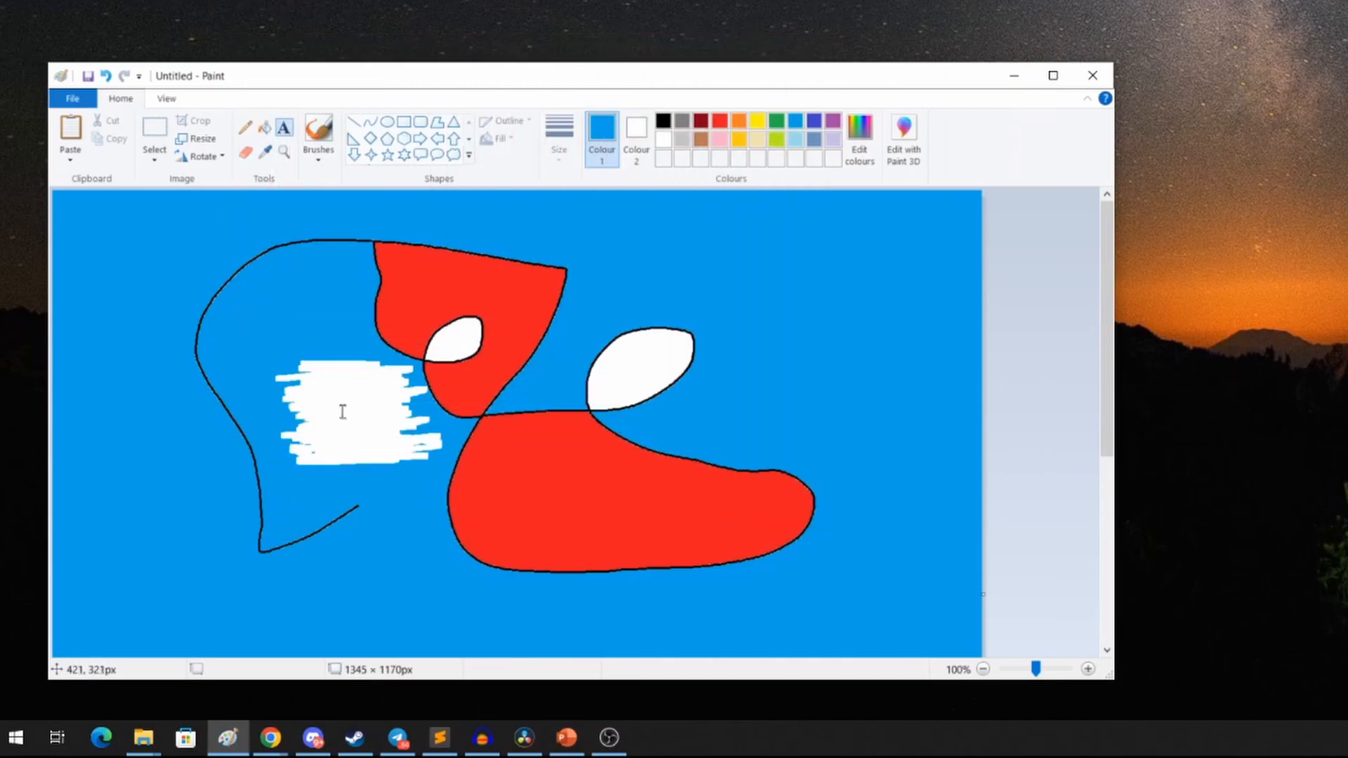
pyautogui.click(318, 382)
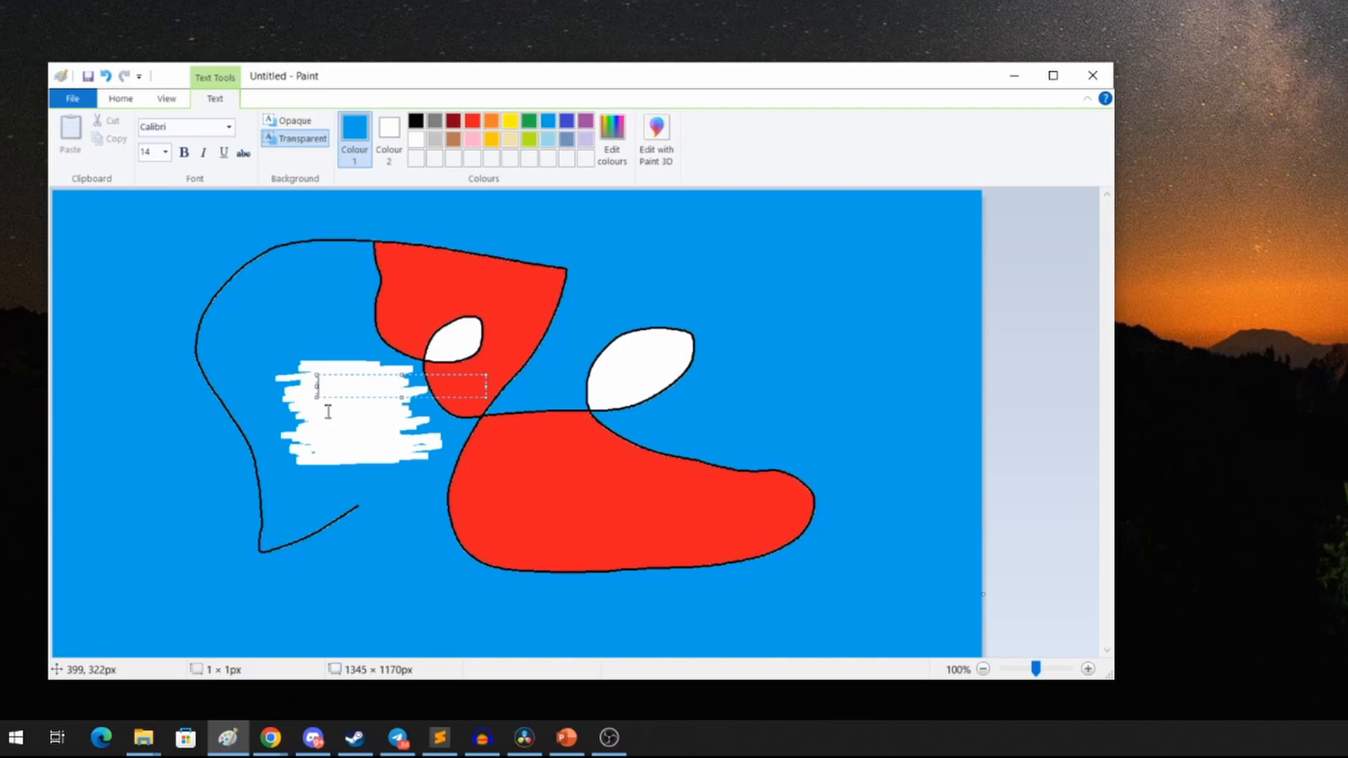
pyautogui.write('cel.land')
pyautogui.click(754, 438)
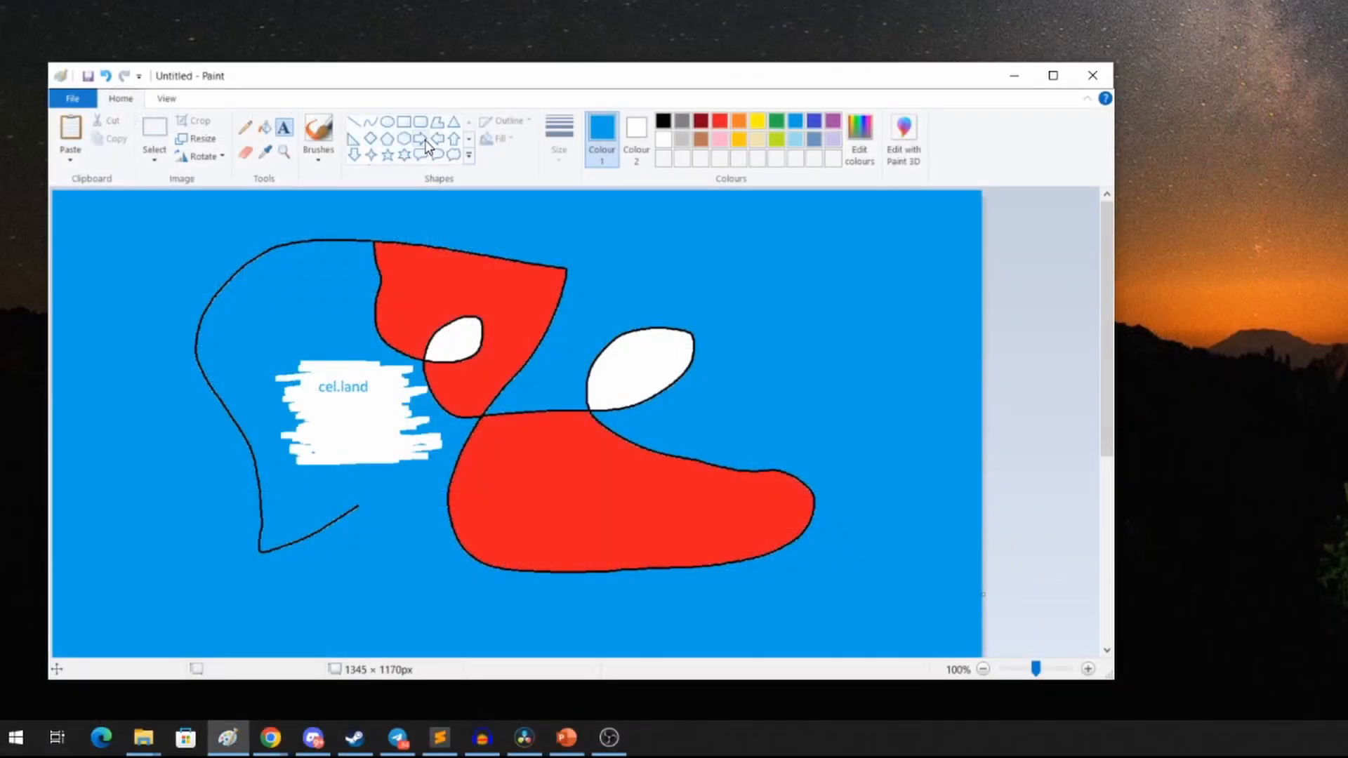
# Step: Draw a yellow right-arrow shape about 215 × 100 px pointing at the text, then deselect it
pyautogui.click(424, 142)
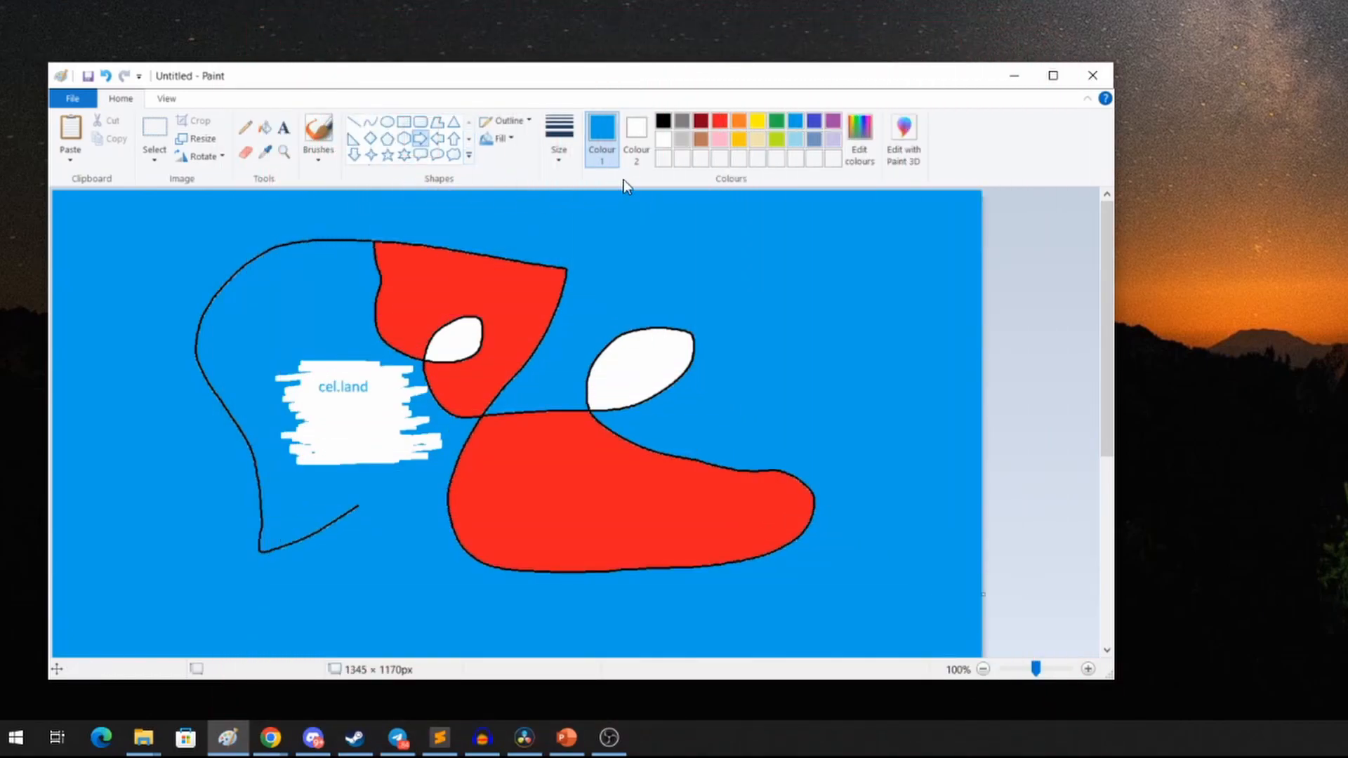
pyautogui.click(758, 128)
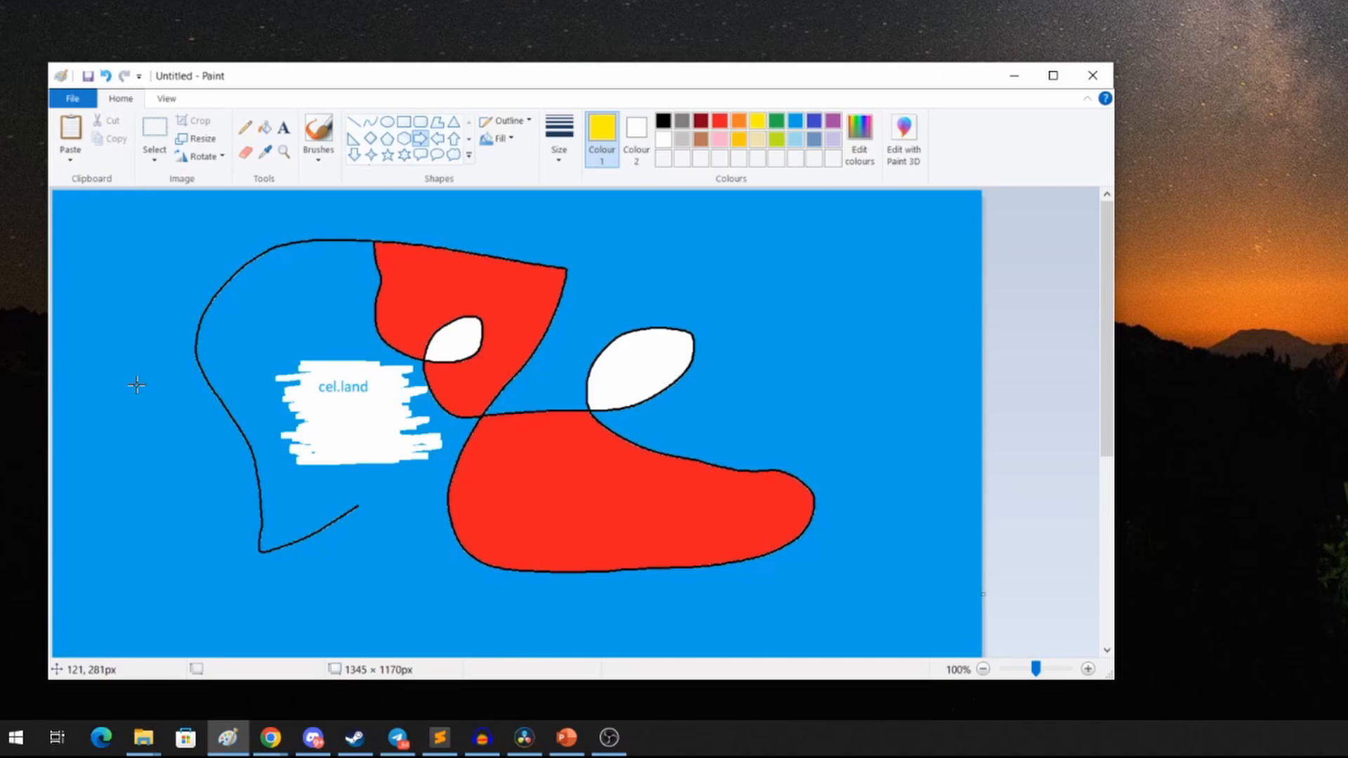
pyautogui.moveTo(137, 384)
pyautogui.mouseDown()
pyautogui.moveTo(248, 456)
pyautogui.moveTo(274, 450)
pyautogui.moveTo(269, 417)
pyautogui.moveTo(189, 438)
pyautogui.moveTo(245, 444)
pyautogui.moveTo(253, 460)
pyautogui.moveTo(165, 467)
pyautogui.moveTo(260, 466)
pyautogui.moveTo(283, 432)
pyautogui.moveTo(220, 448)
pyautogui.moveTo(255, 445)
pyautogui.moveTo(234, 349)
pyautogui.moveTo(139, 341)
pyautogui.moveTo(73, 418)
pyautogui.moveTo(283, 345)
pyautogui.moveTo(258, 444)
pyautogui.moveTo(276, 464)
pyautogui.moveTo(283, 450)
pyautogui.mouseUp()
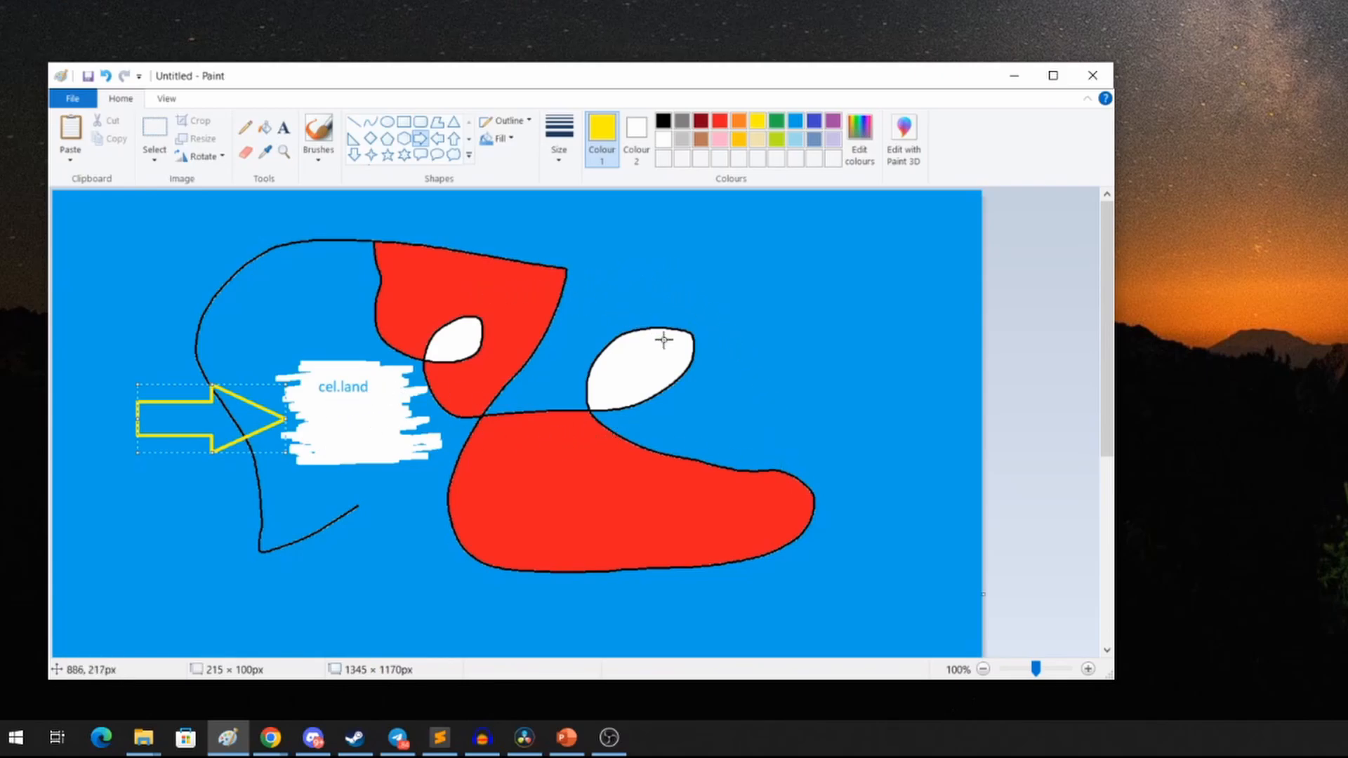
pyautogui.hotkey('alt', 'Tab')
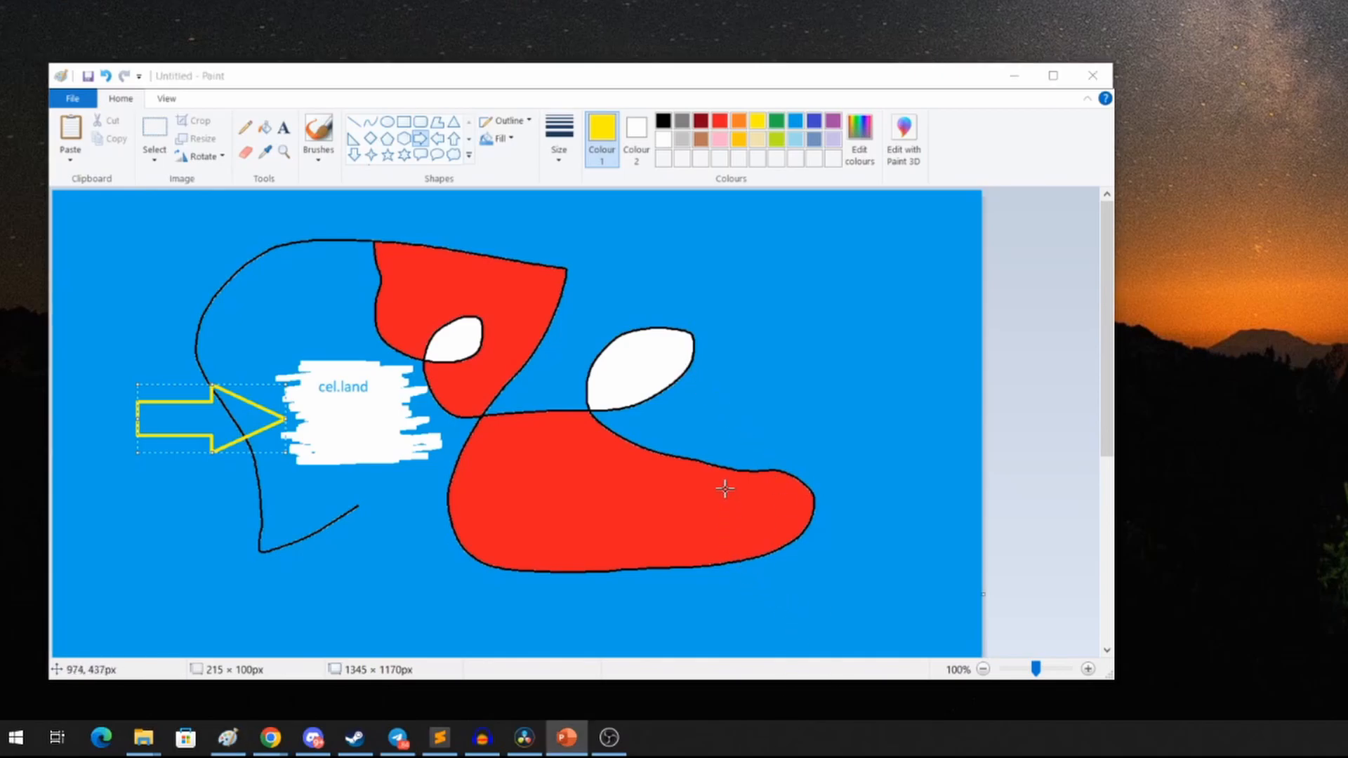
pyautogui.click(744, 336)
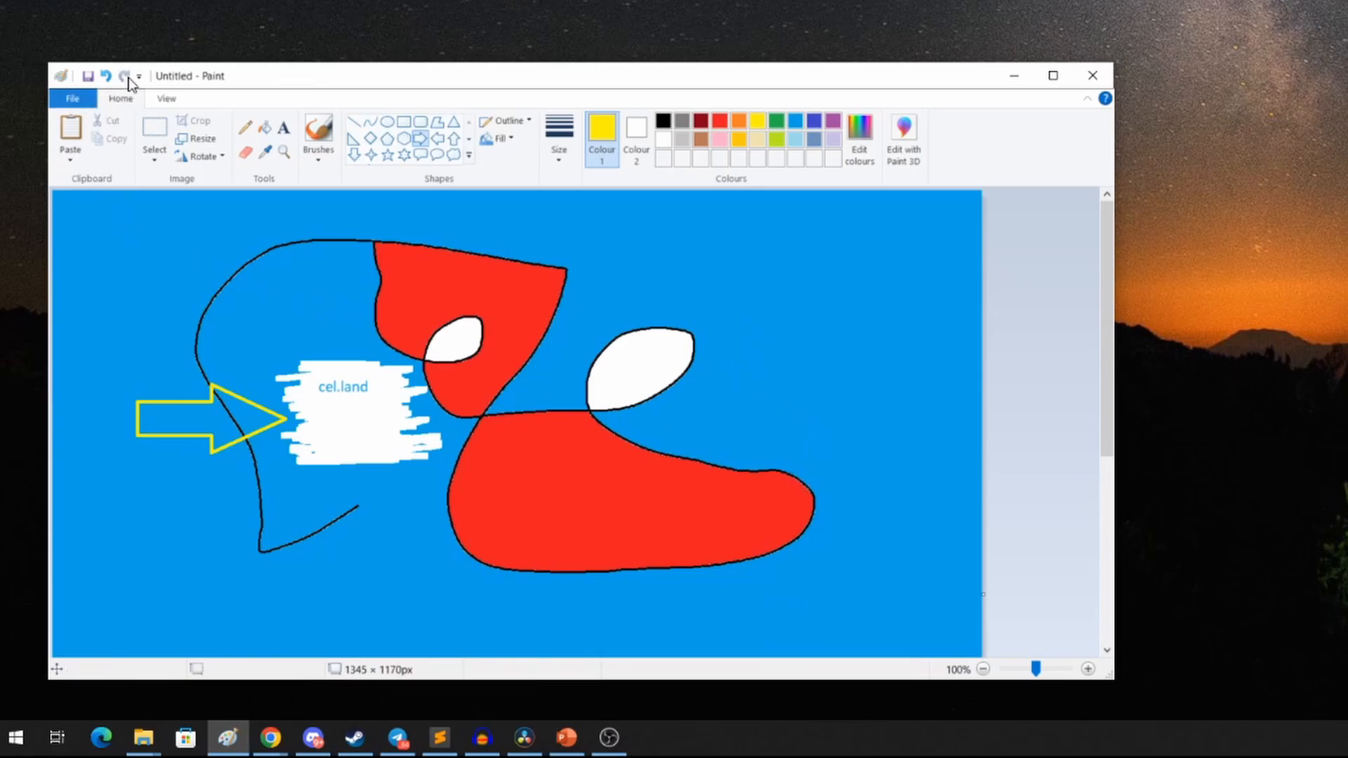
# Step: Save the picture to the Desktop as a PNG named My Drawing
pyautogui.click(85, 97)
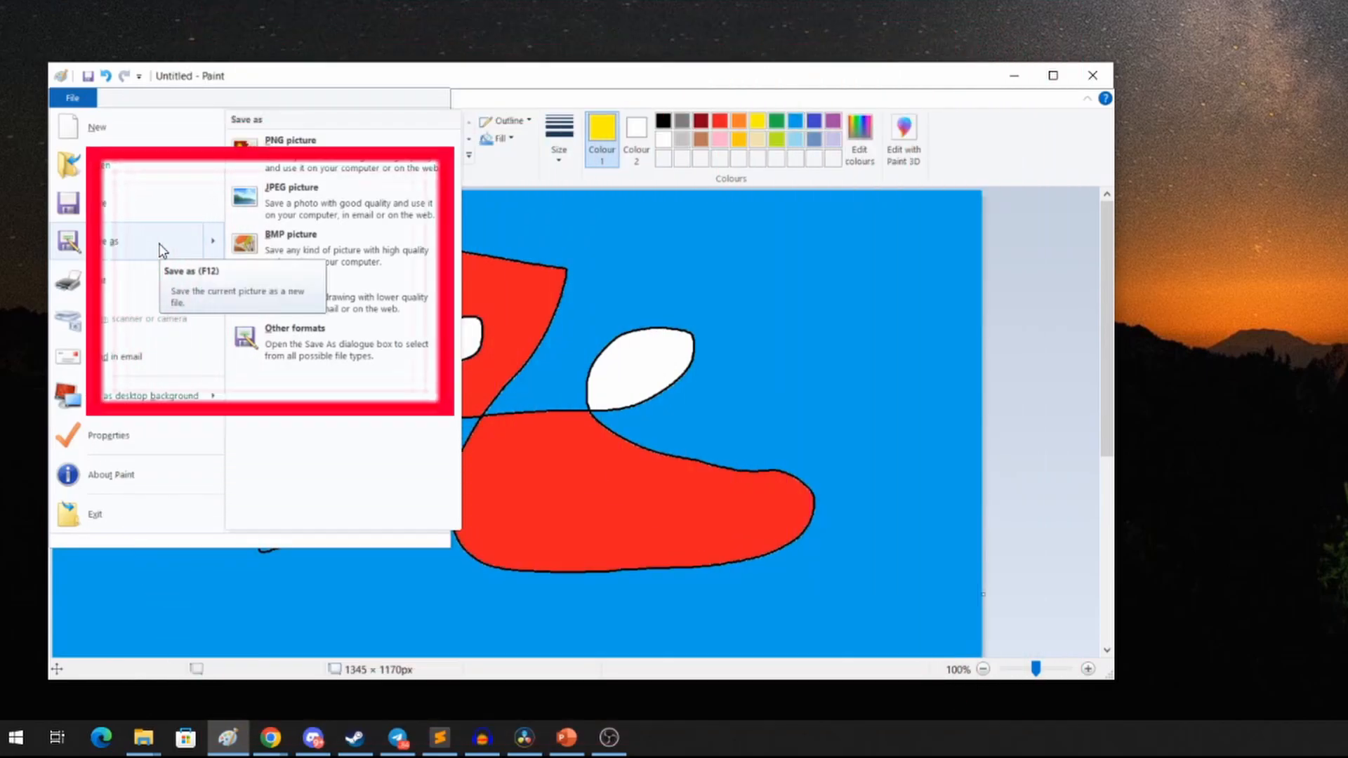
pyautogui.click(159, 243)
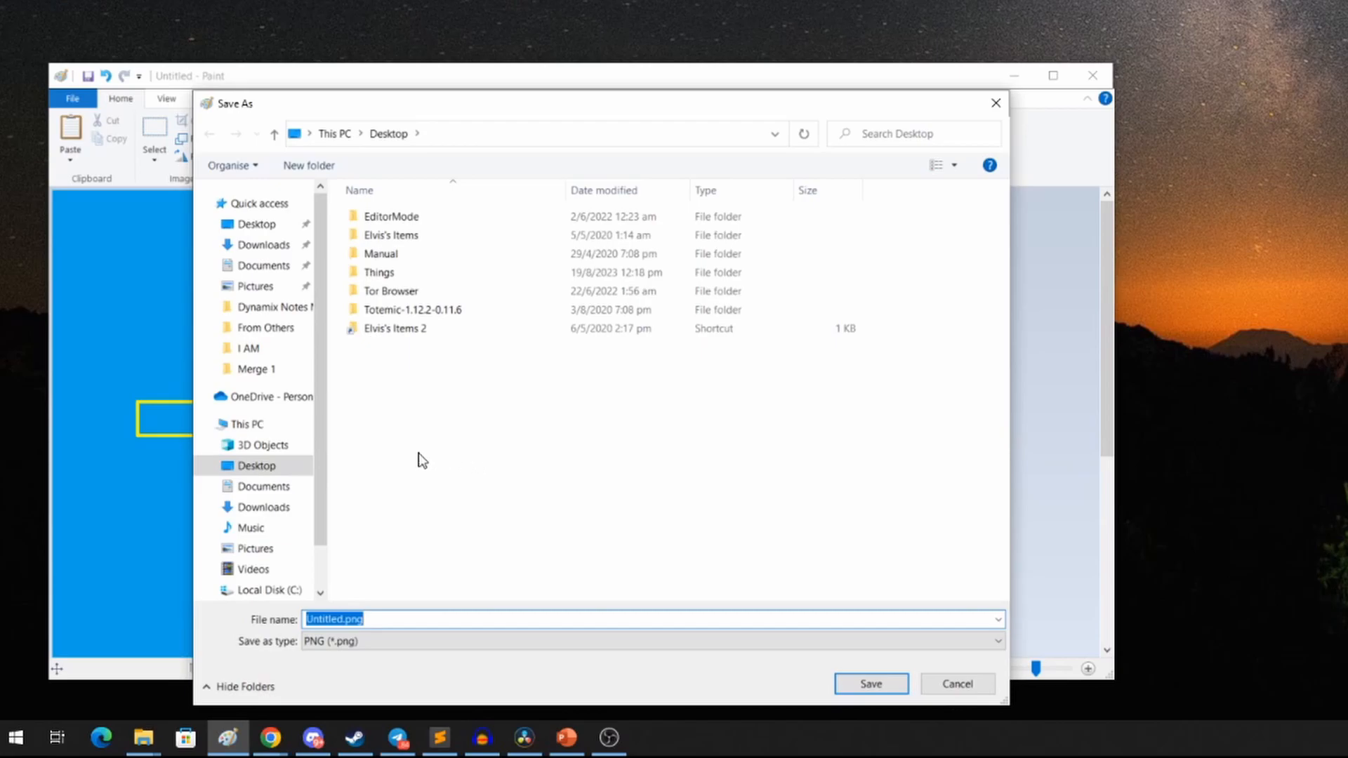
pyautogui.click(297, 463)
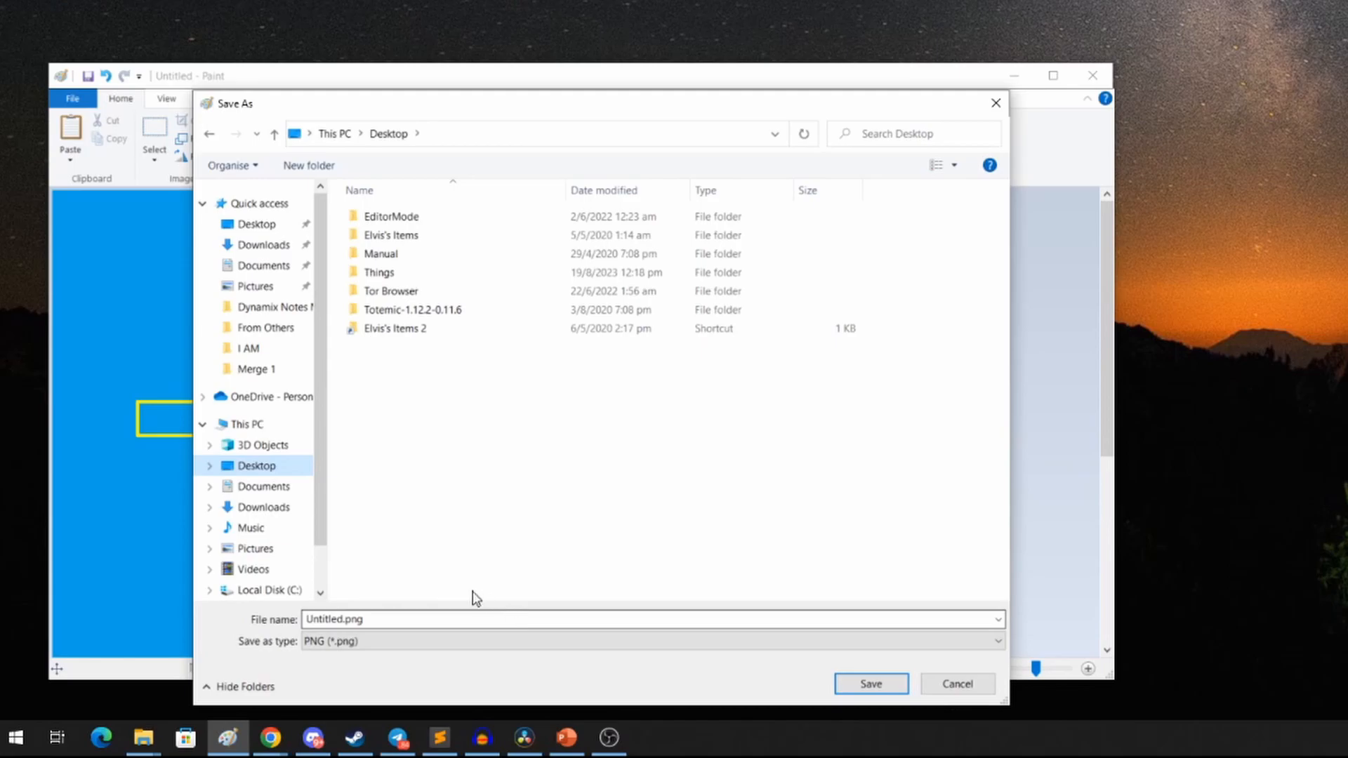
pyautogui.click(351, 618)
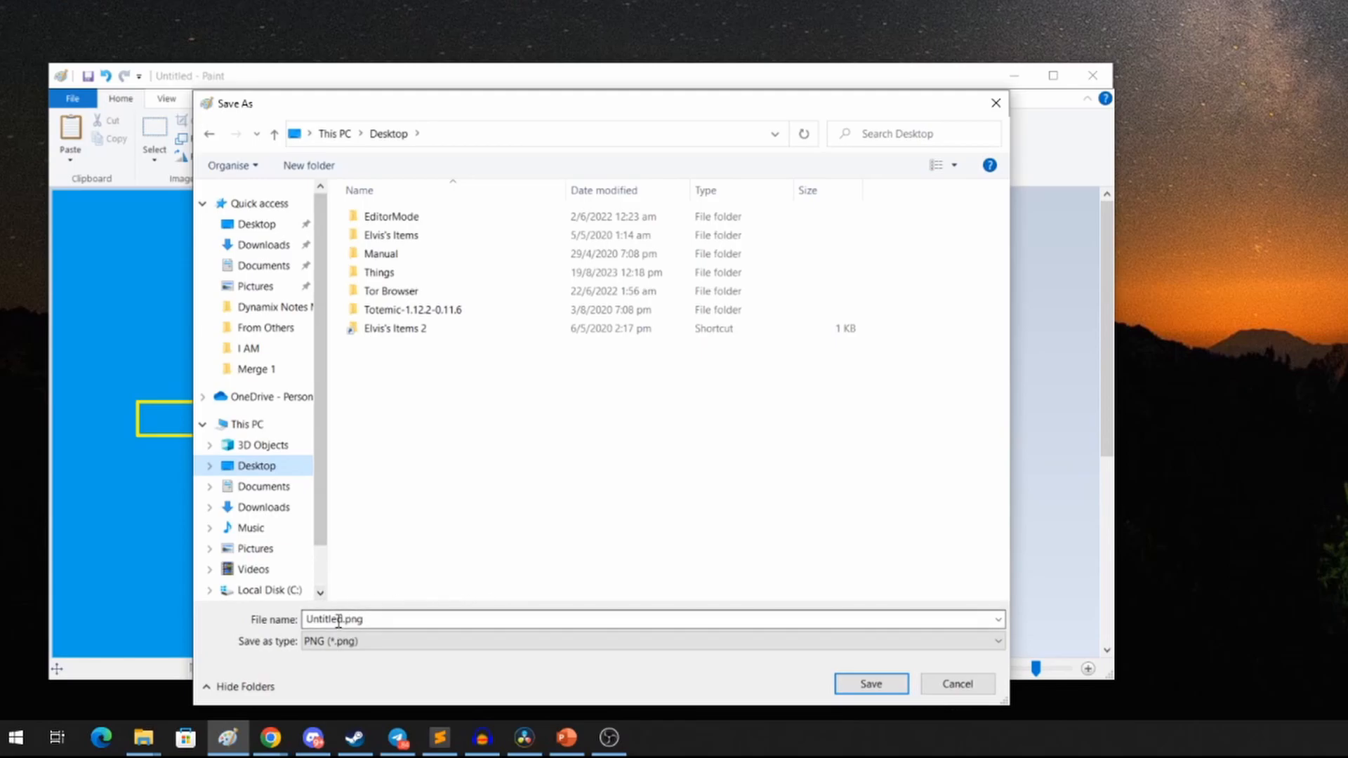
pyautogui.doubleClick(386, 622)
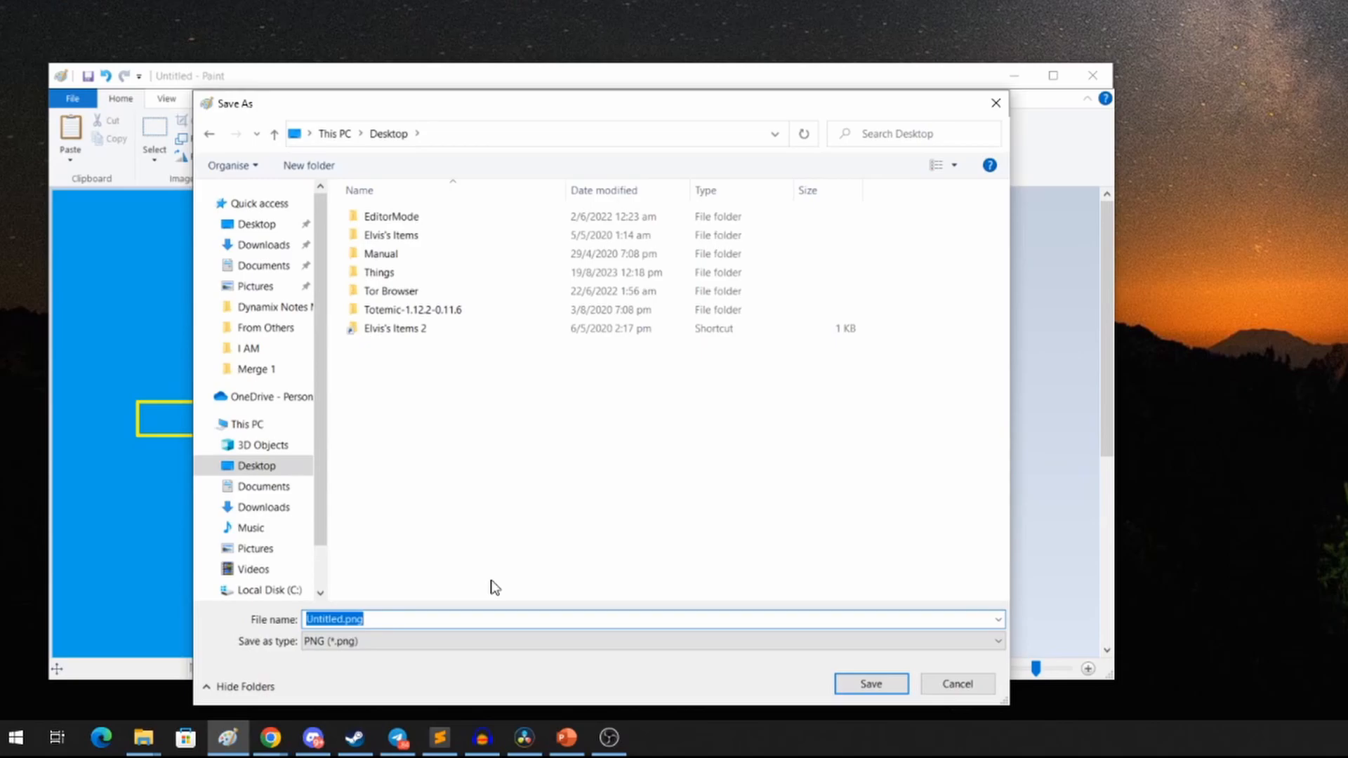
pyautogui.write('My ')
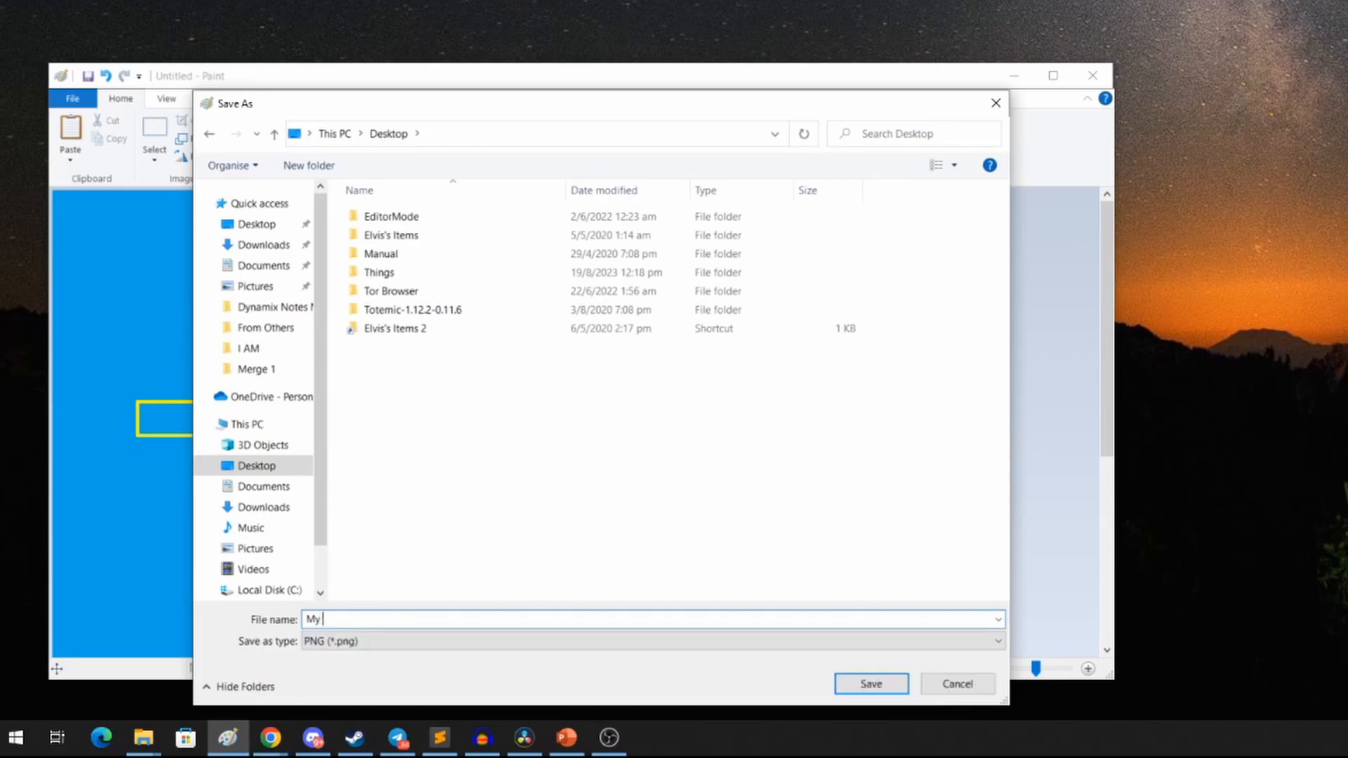
pyautogui.write('Drawing')
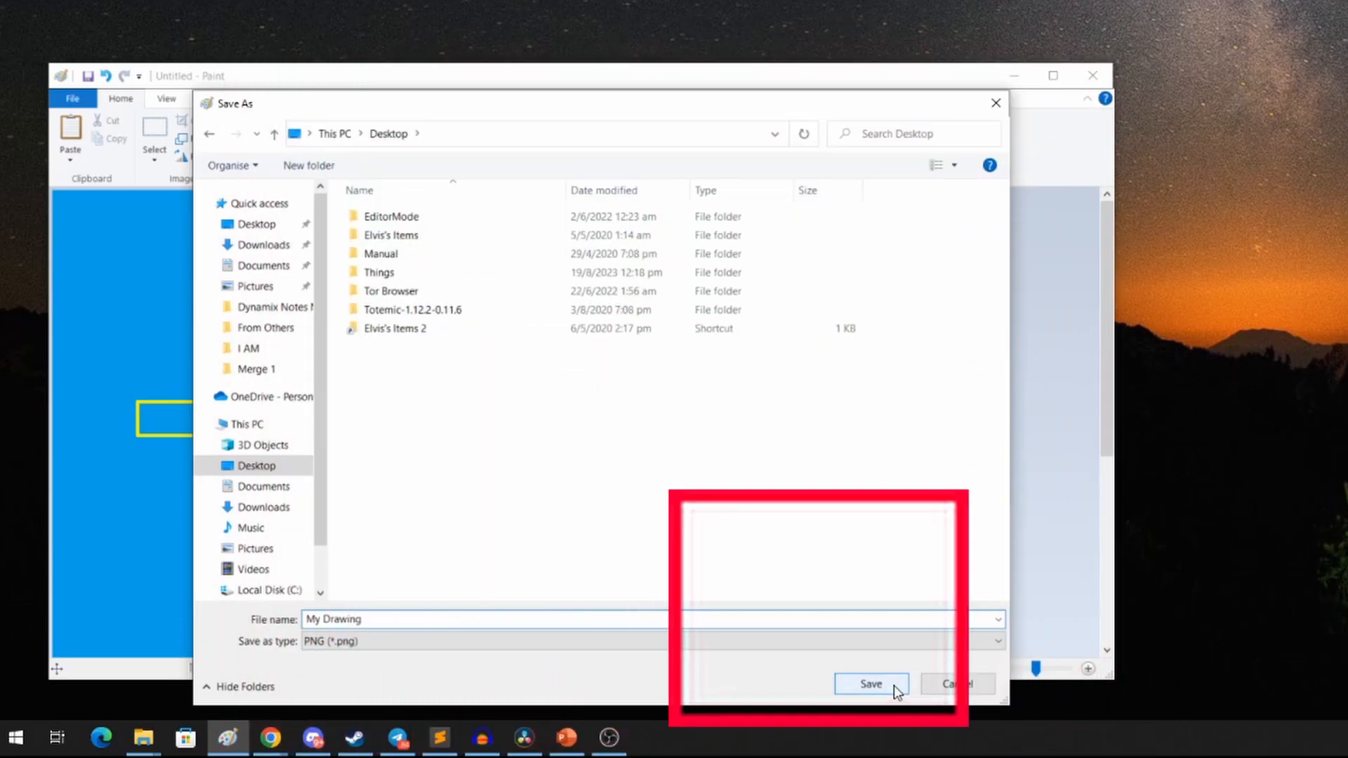
pyautogui.click(895, 686)
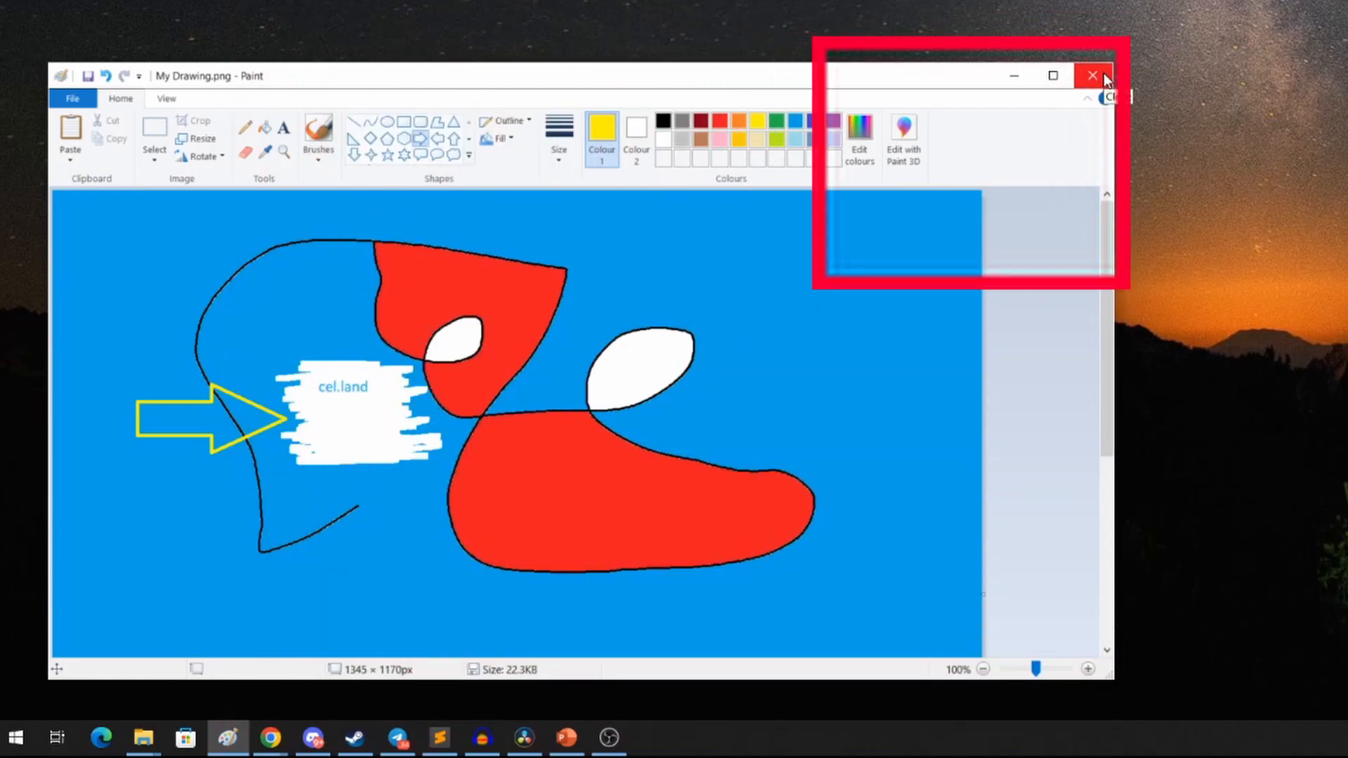
# Step: Close the Paint window
pyautogui.click(1104, 74)
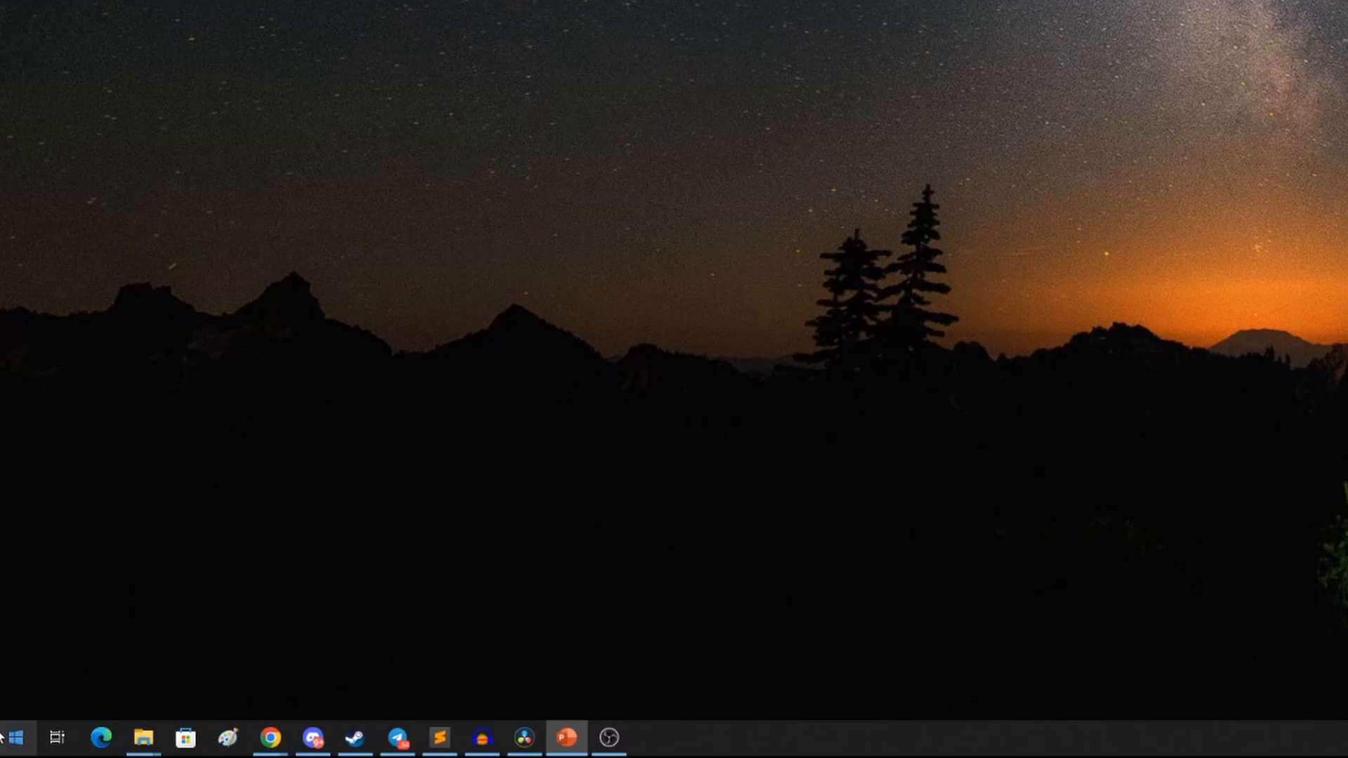
pyautogui.press('super')
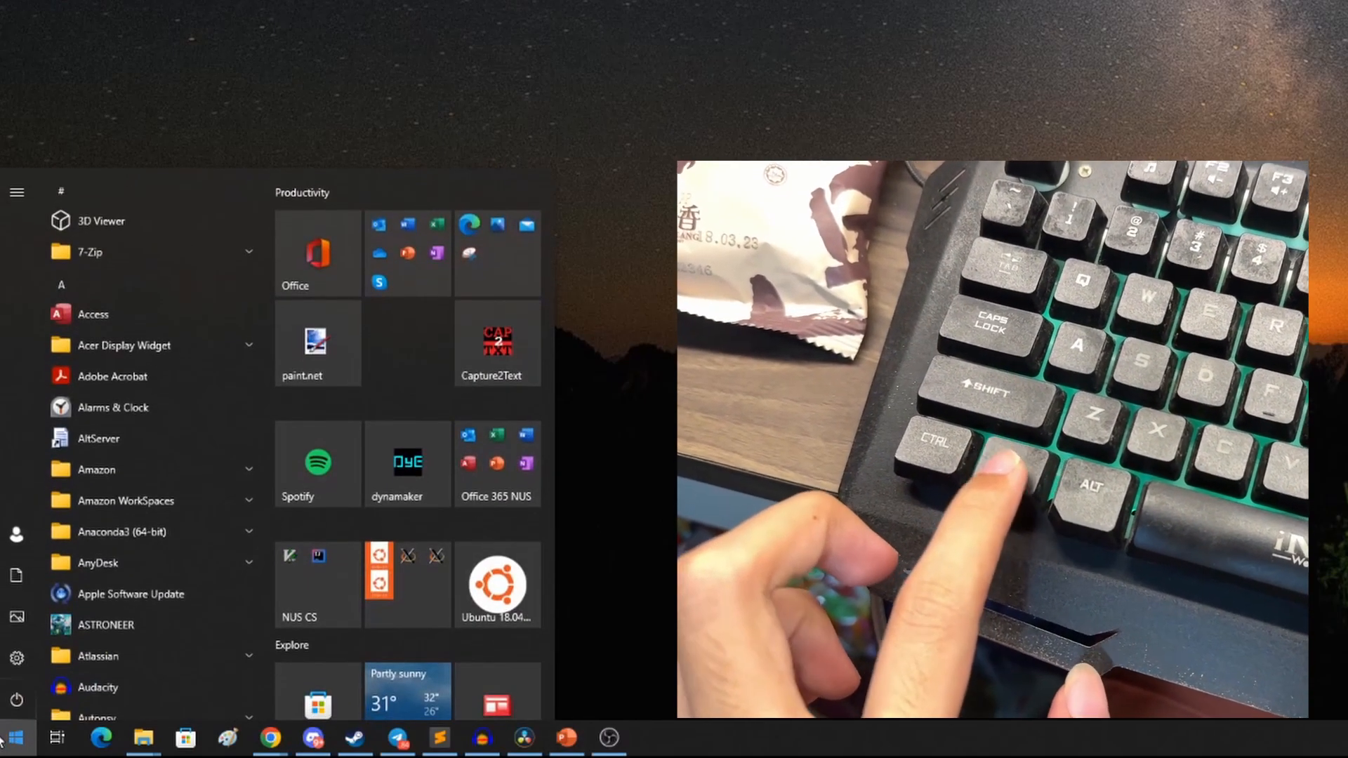
# Step: Search the Start menu for Paint and launch the Paint app again
pyautogui.write('pa')
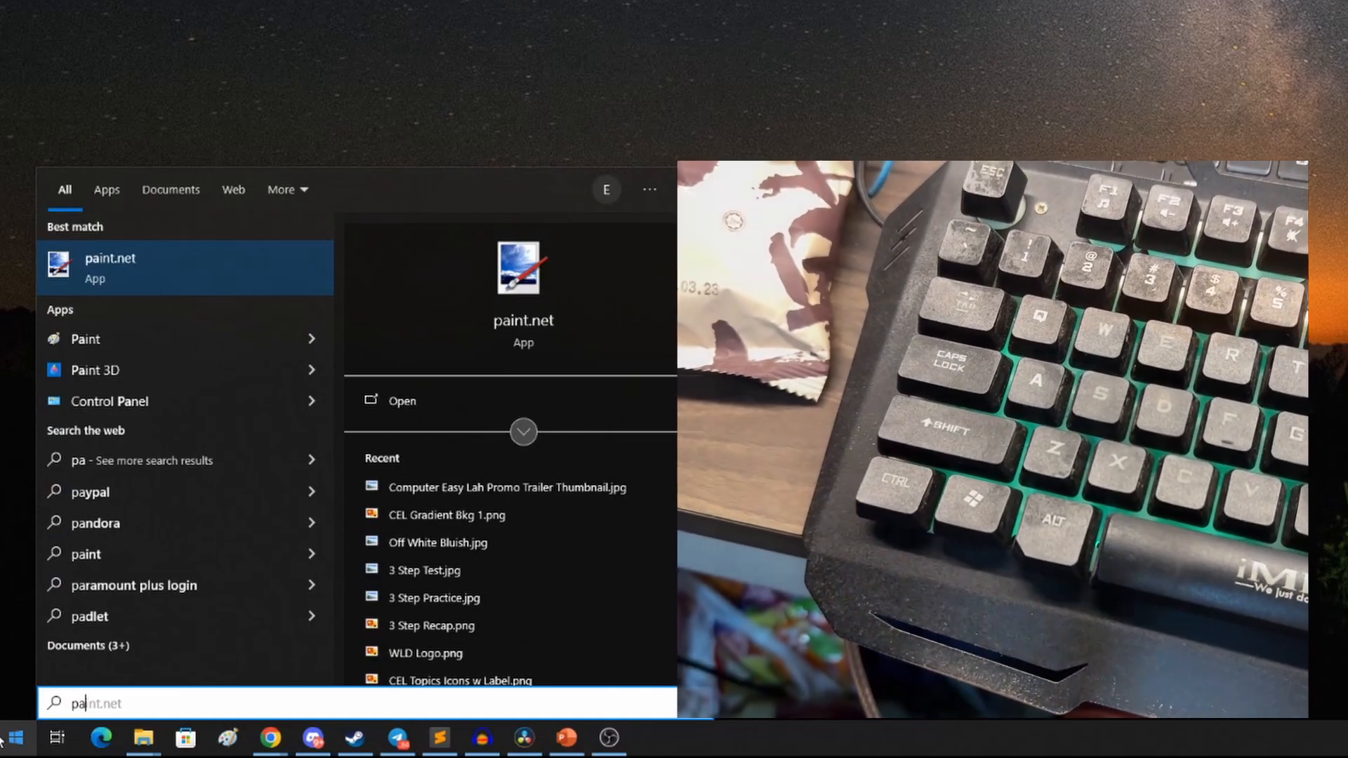
pyautogui.write('int')
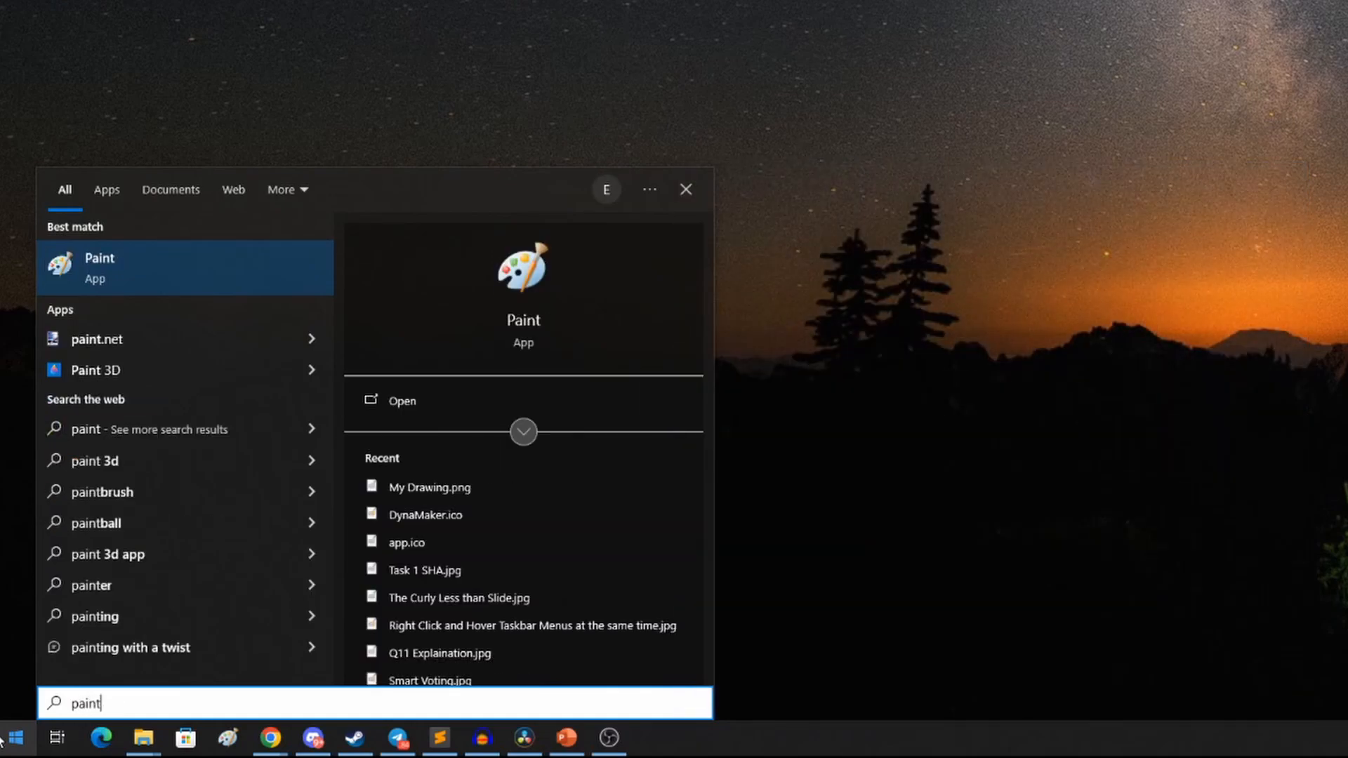
pyautogui.click(149, 258)
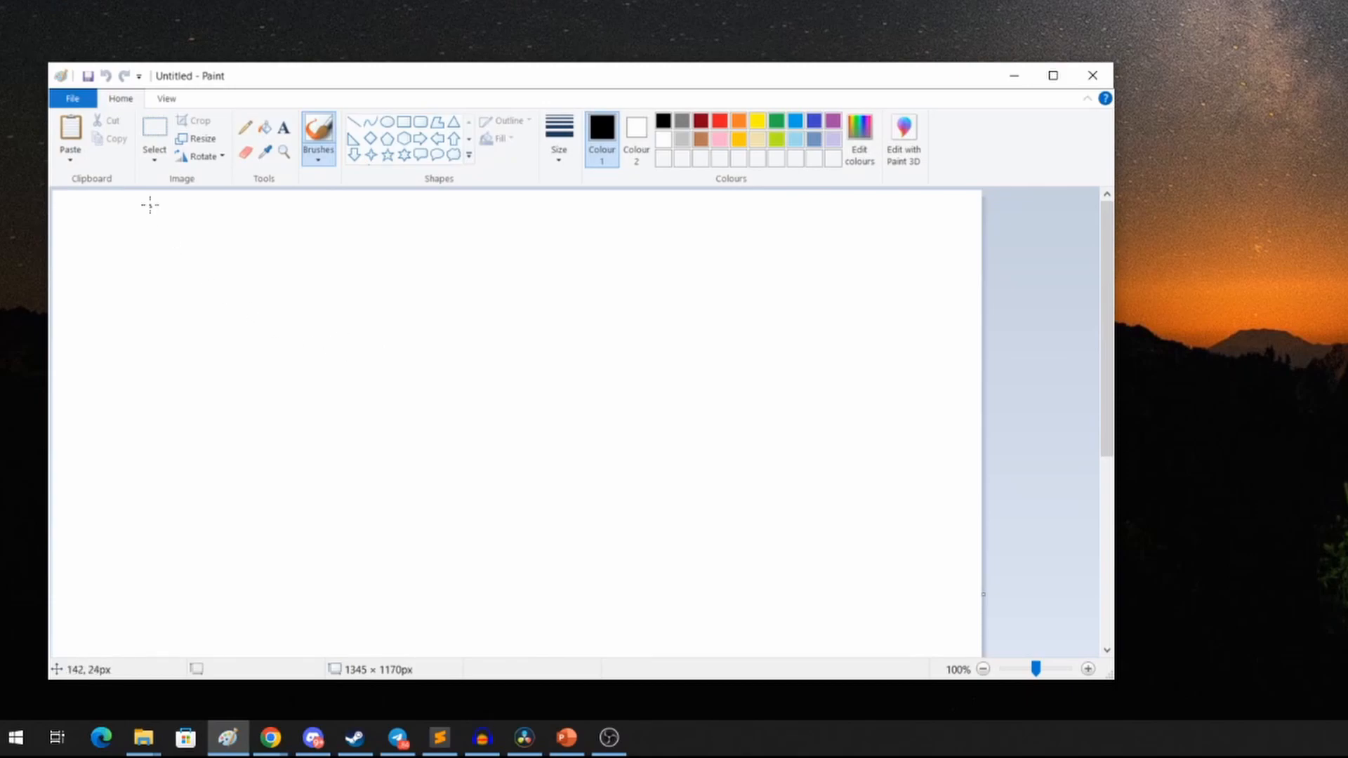
# Step: Open the saved My Drawing.png picture from the Desktop in Paint
pyautogui.click(86, 98)
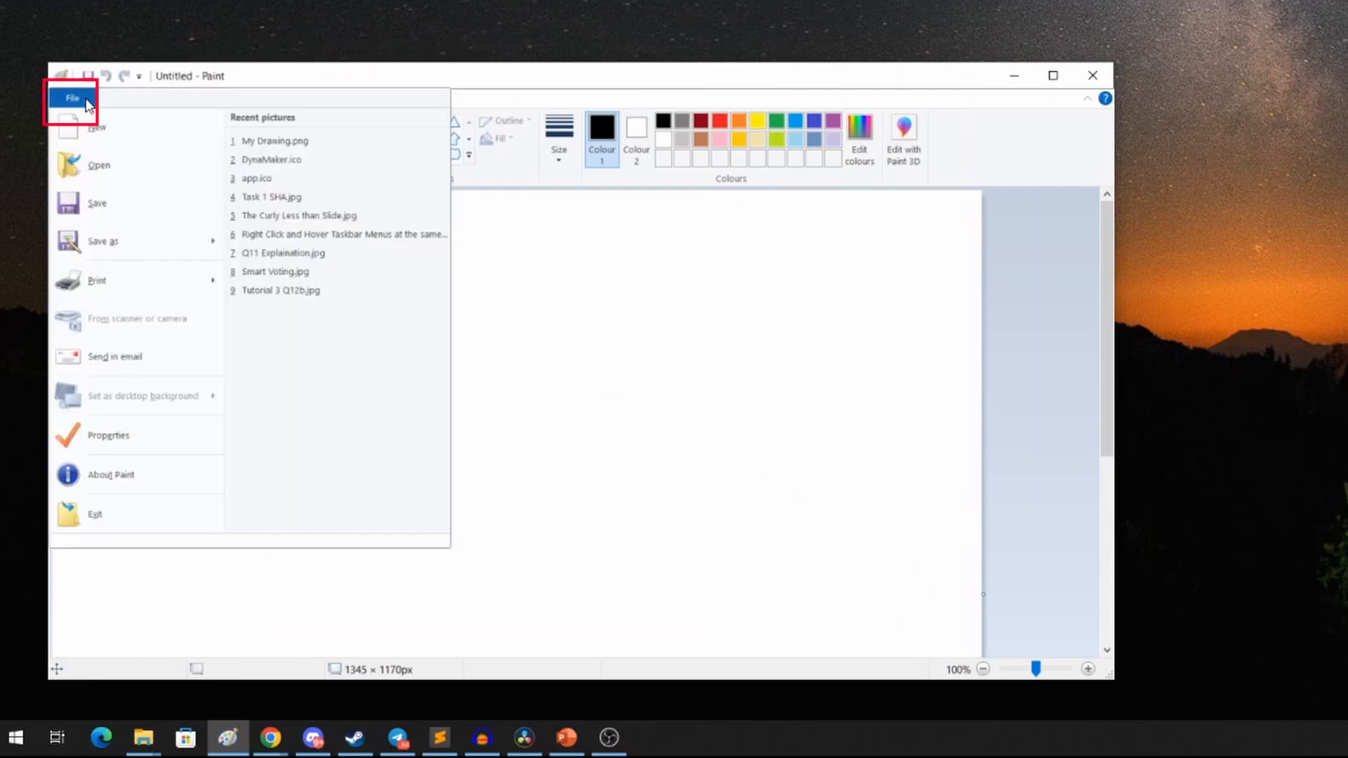
pyautogui.click(134, 179)
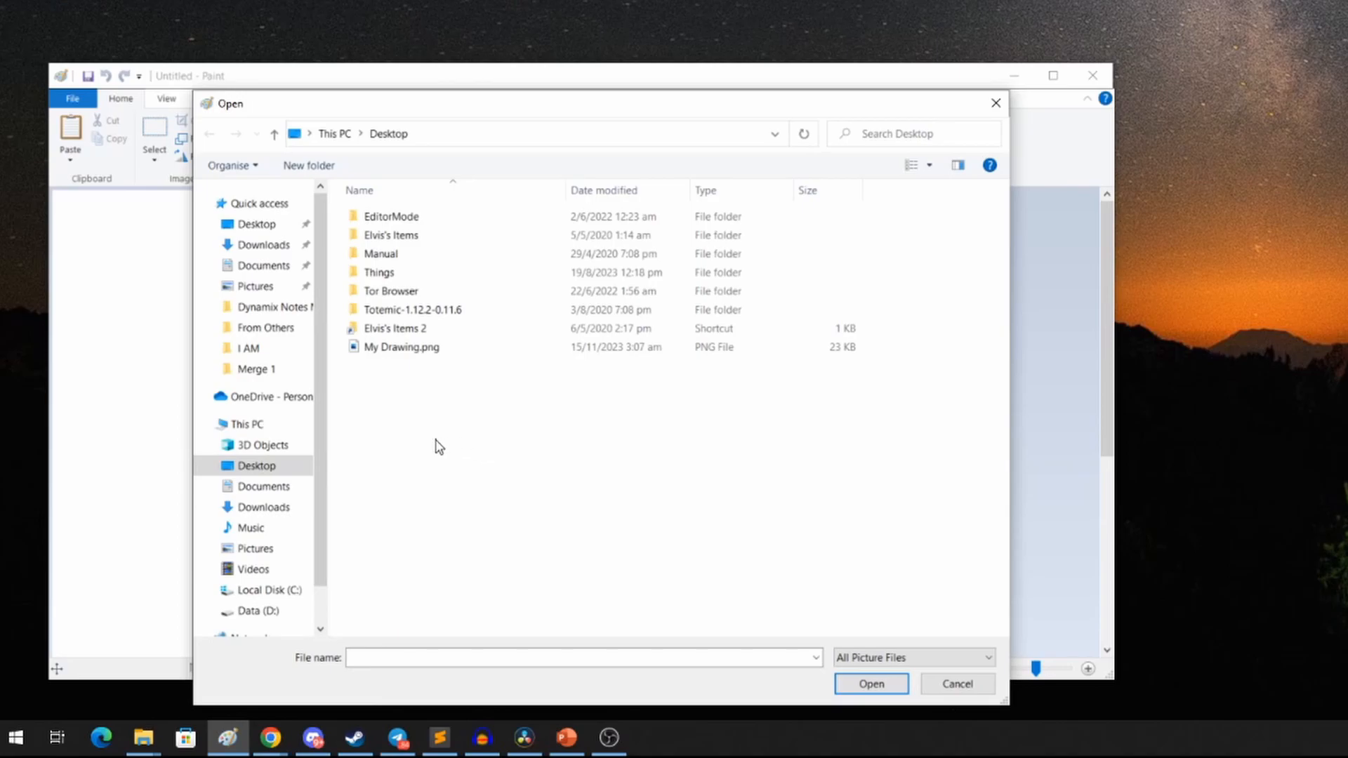
pyautogui.click(484, 358)
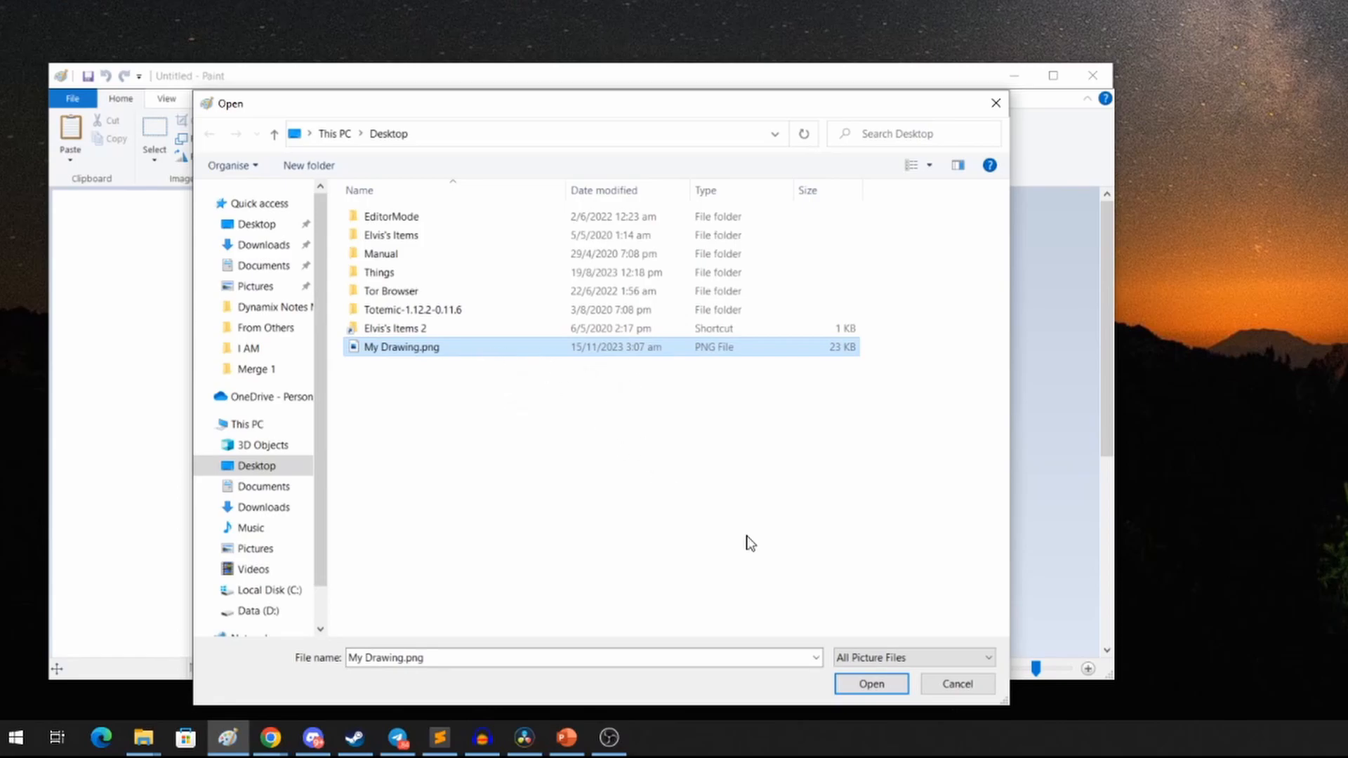
pyautogui.click(895, 685)
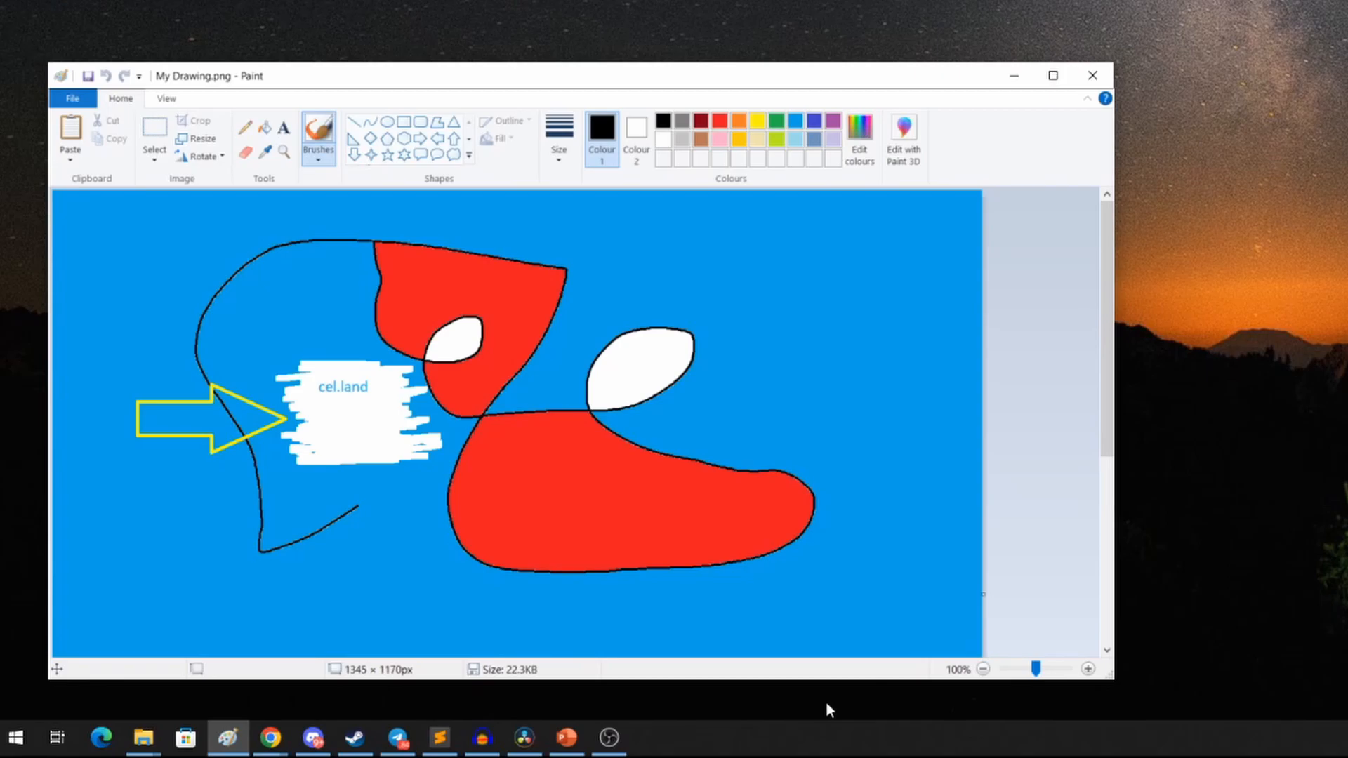
pyautogui.press('super+shift+q')
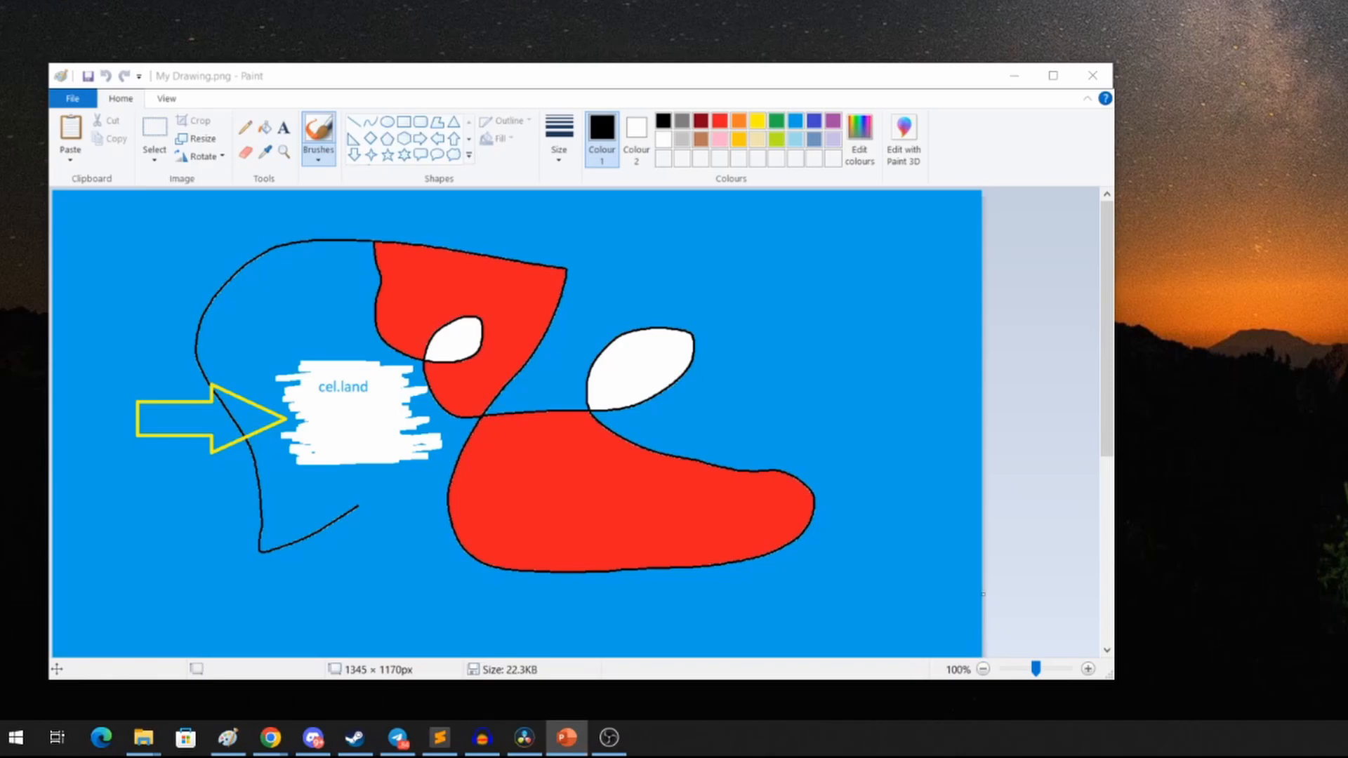